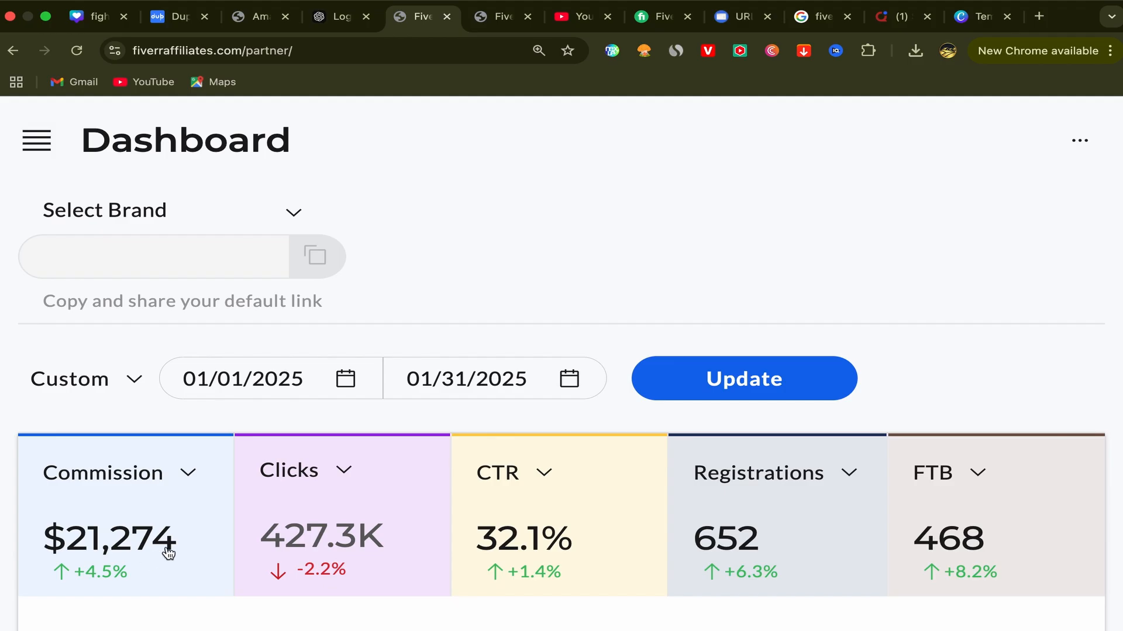
- Highlight the January 2025 commission figure on the Fiverr affiliate dashboard and look over the performance summary
triple_click(156, 545)
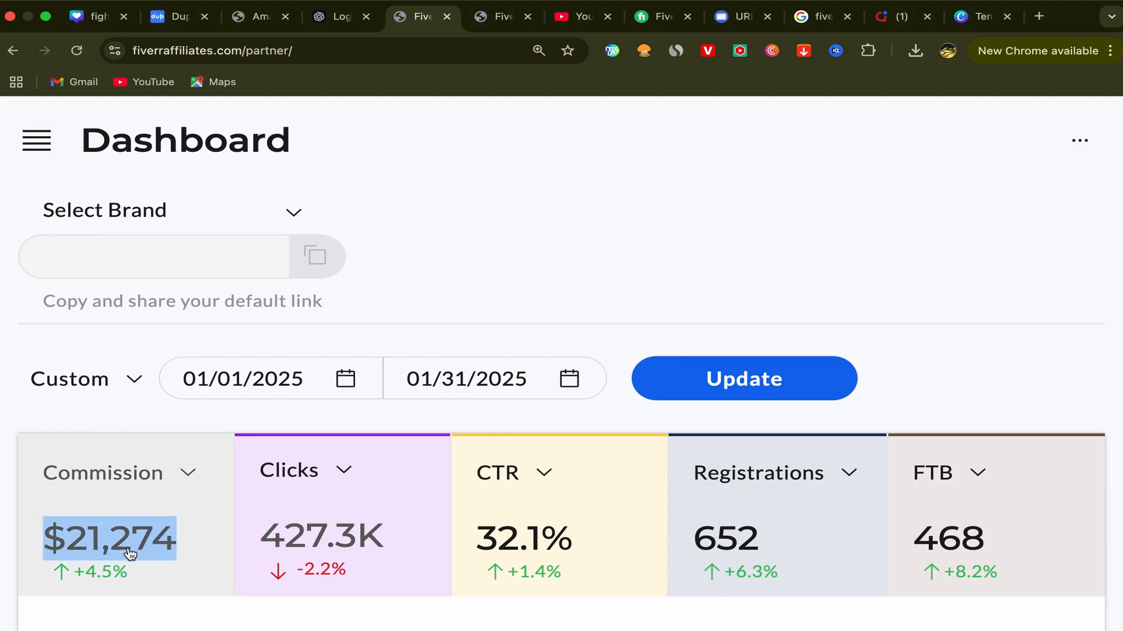
left_click(202, 550)
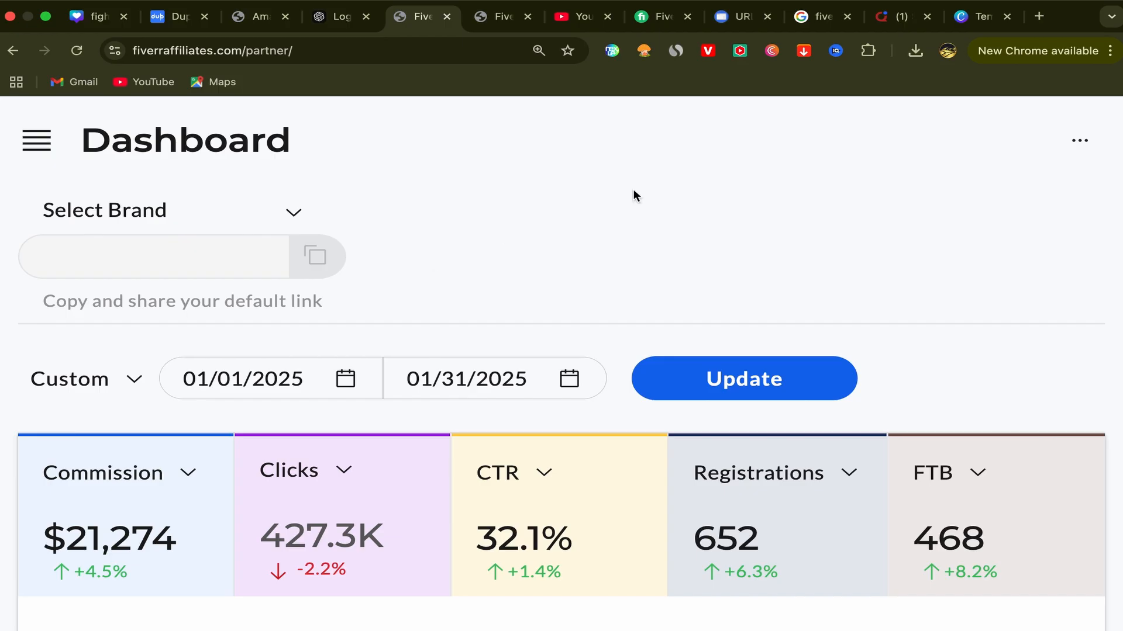
scroll(504, 247, "up", 1)
scroll(292, 157, "up", 1)
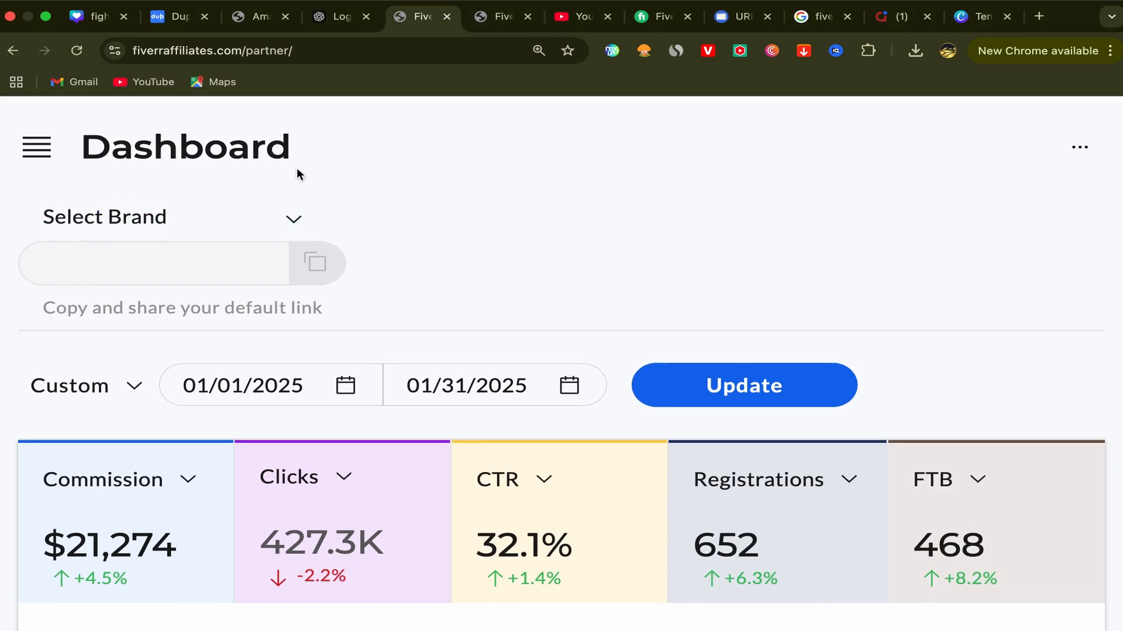
- Switch to the Fiverr homepage and open the Affiliates page from the Company links in the page footer
left_click(819, 23)
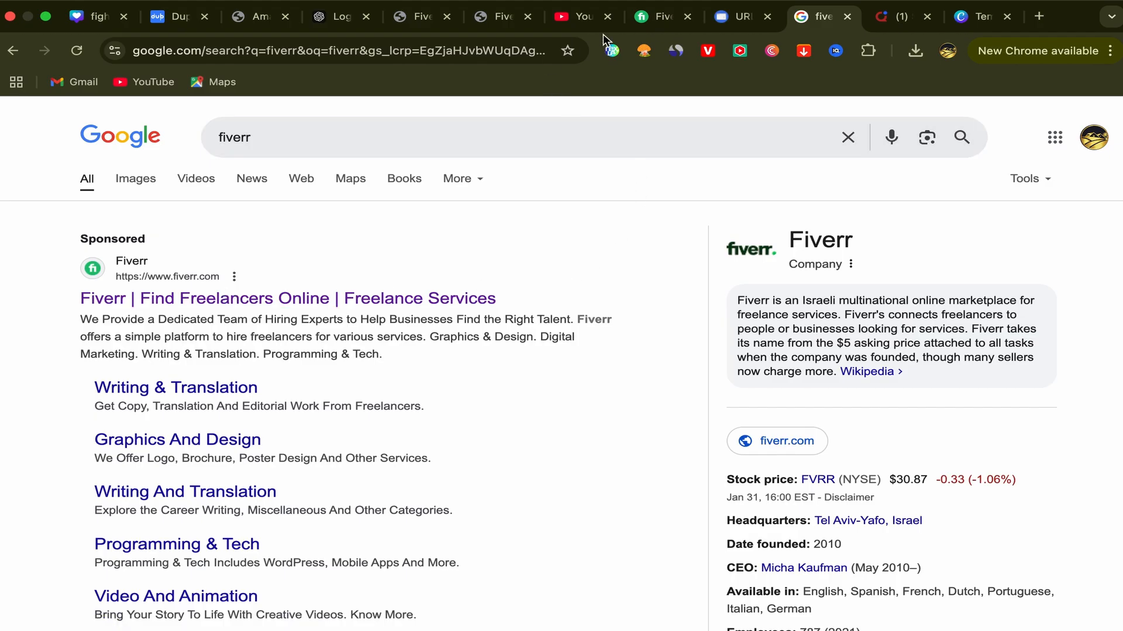
left_click(661, 22)
scroll(540, 513, "up", 2)
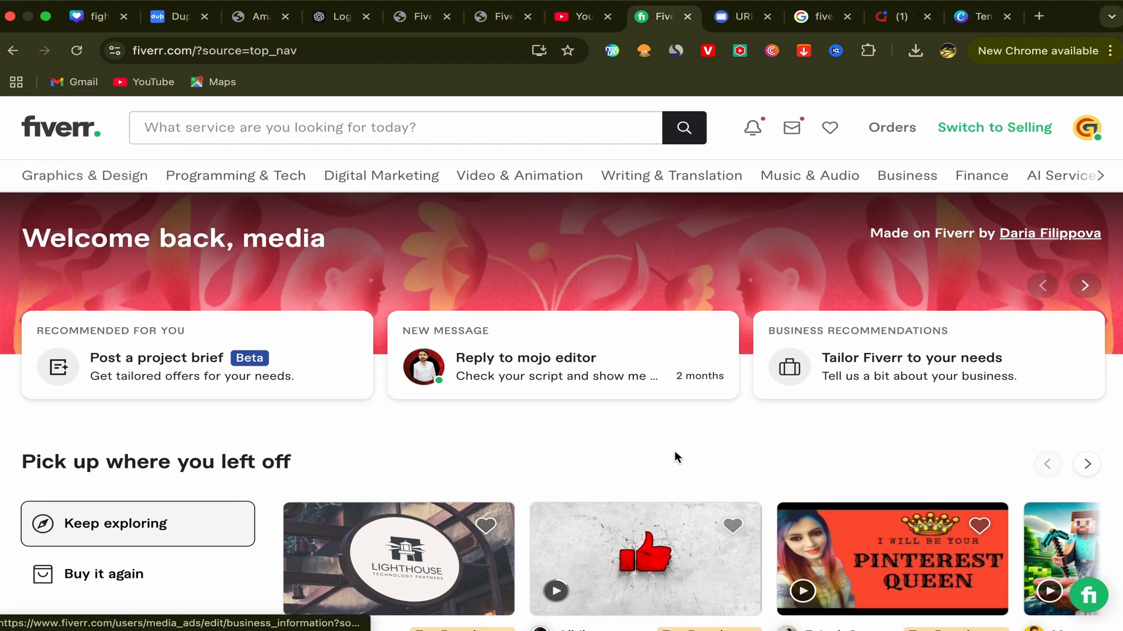
scroll(675, 457, "down", 20)
scroll(677, 458, "down", 20)
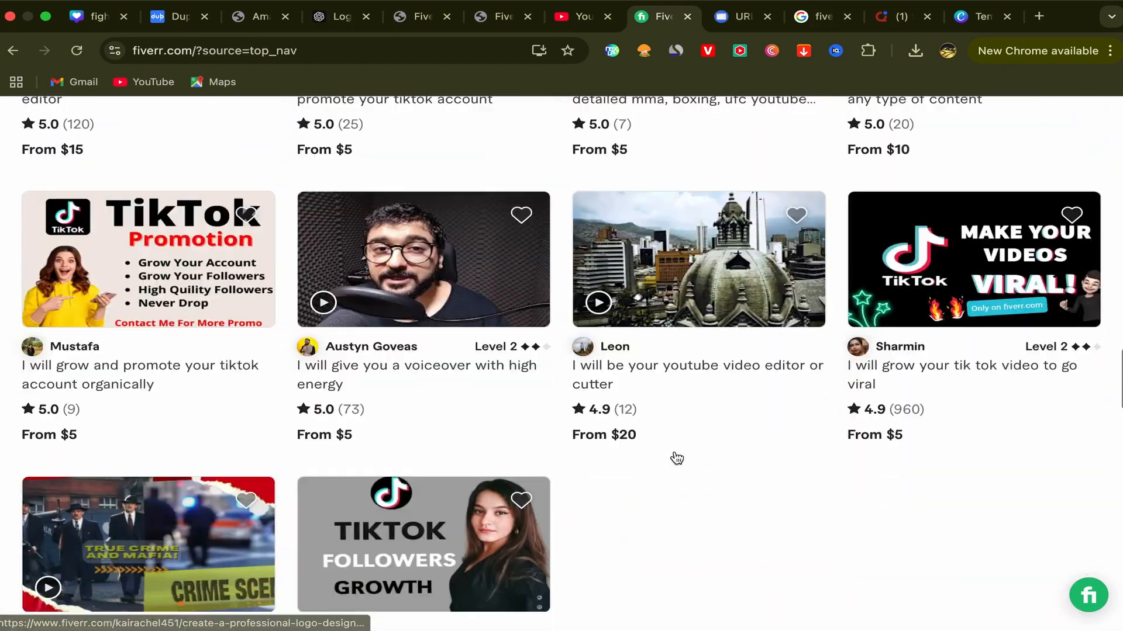
scroll(676, 457, "down", 3)
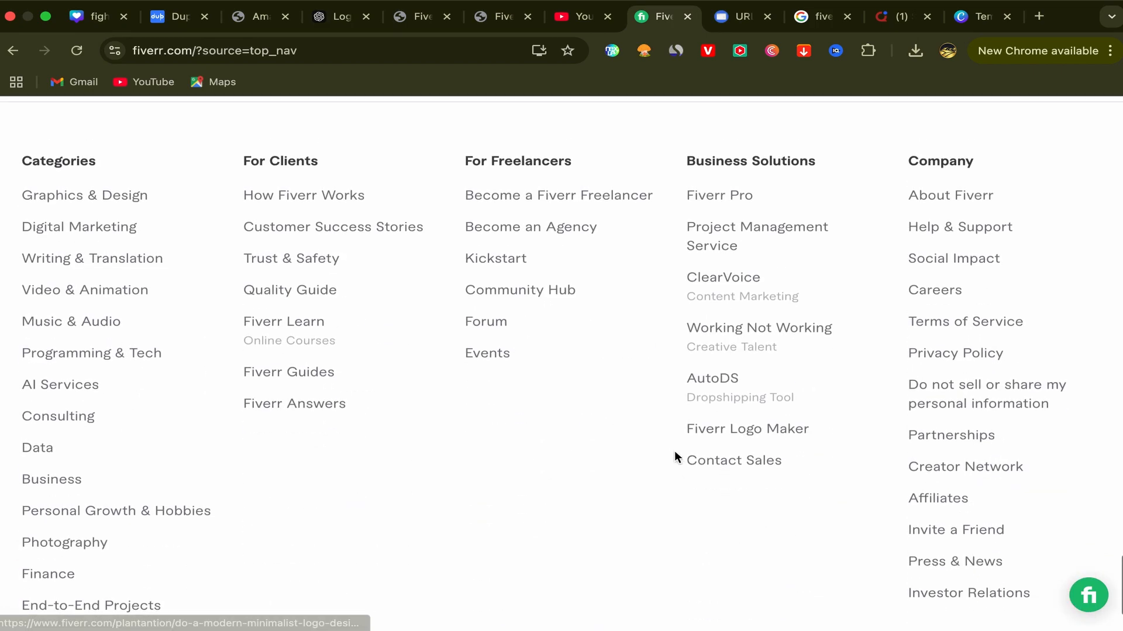
scroll(842, 333, "up", 5)
scroll(935, 535, "down", 7)
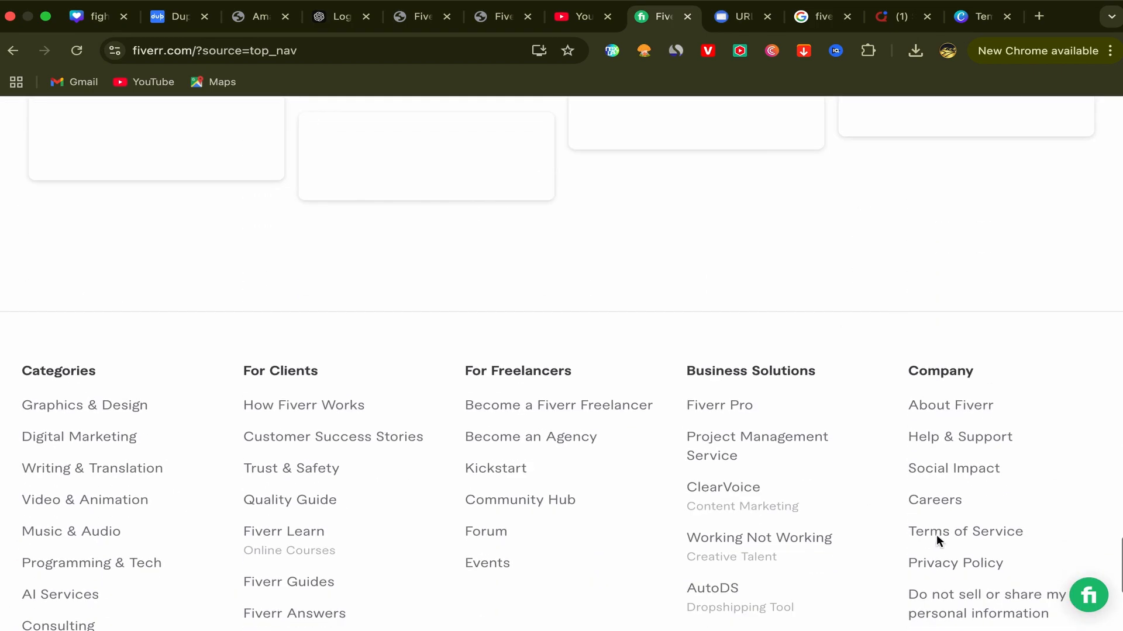
scroll(927, 395, "up", 5)
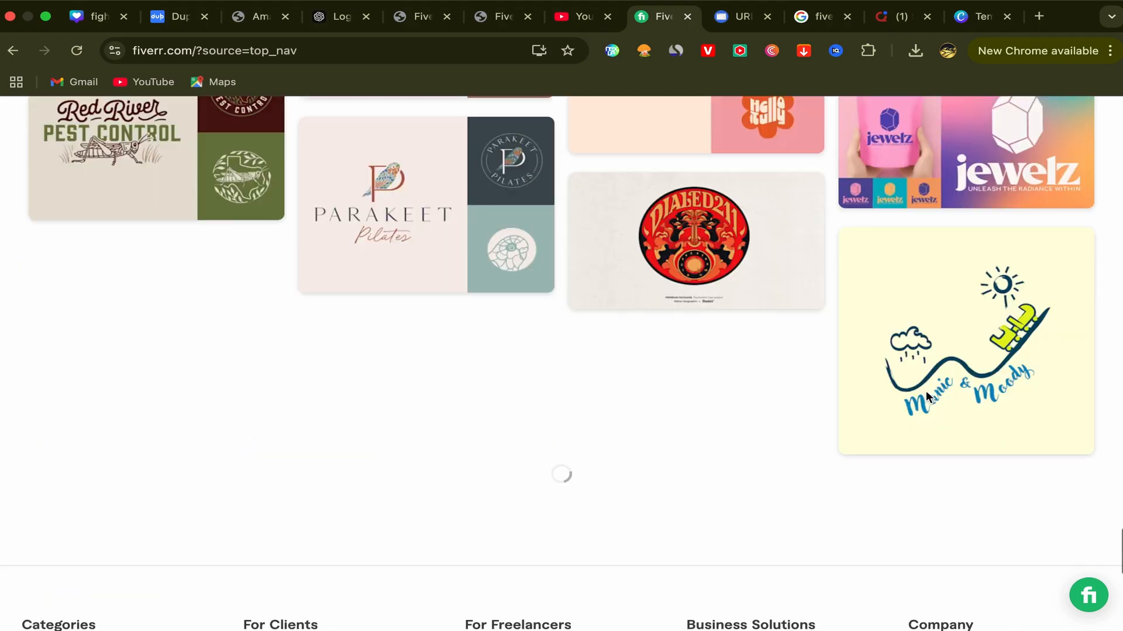
scroll(872, 544, "down", 6)
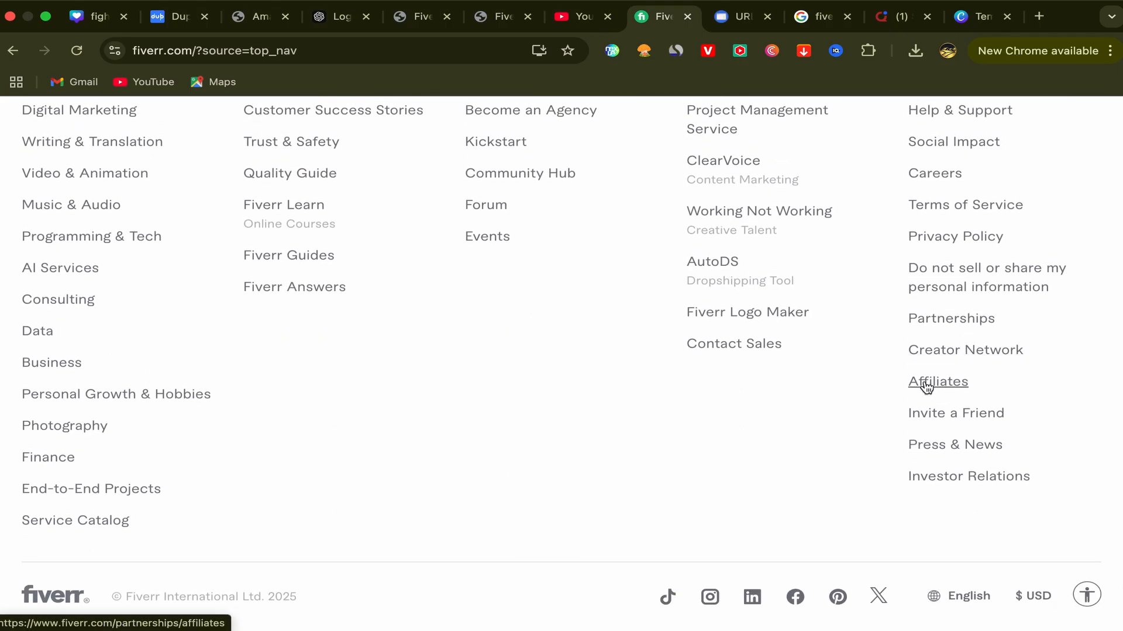
left_click(927, 383)
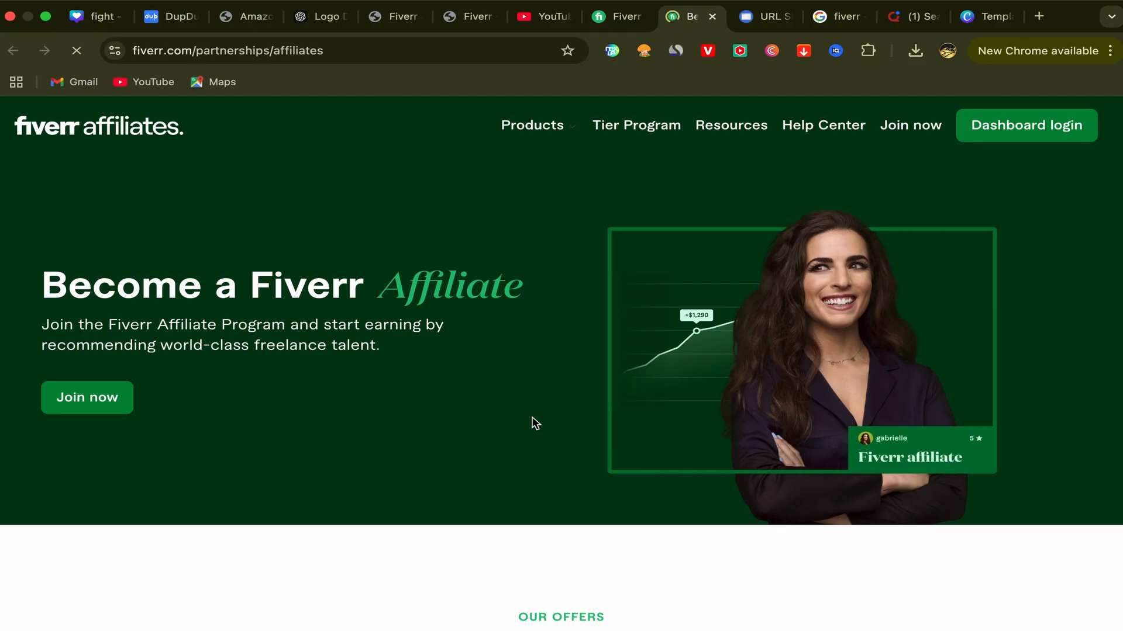
- Review the products and commission plans on the Fiverr Affiliates page and open the program's sign-up form
scroll(536, 423, "down", 15)
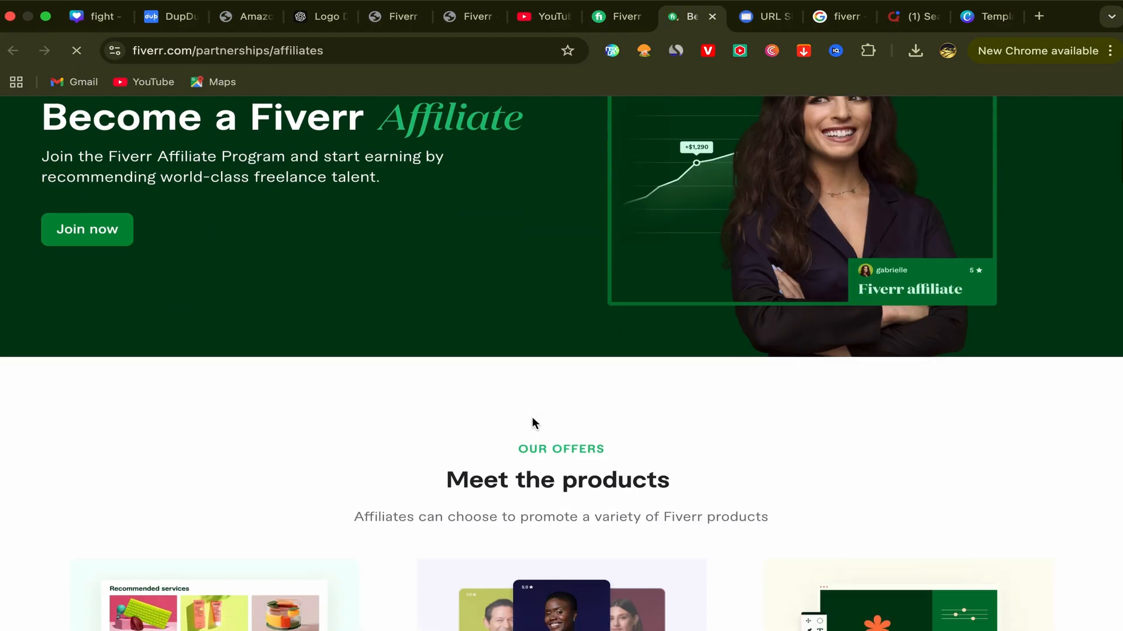
scroll(412, 415, "down", 3)
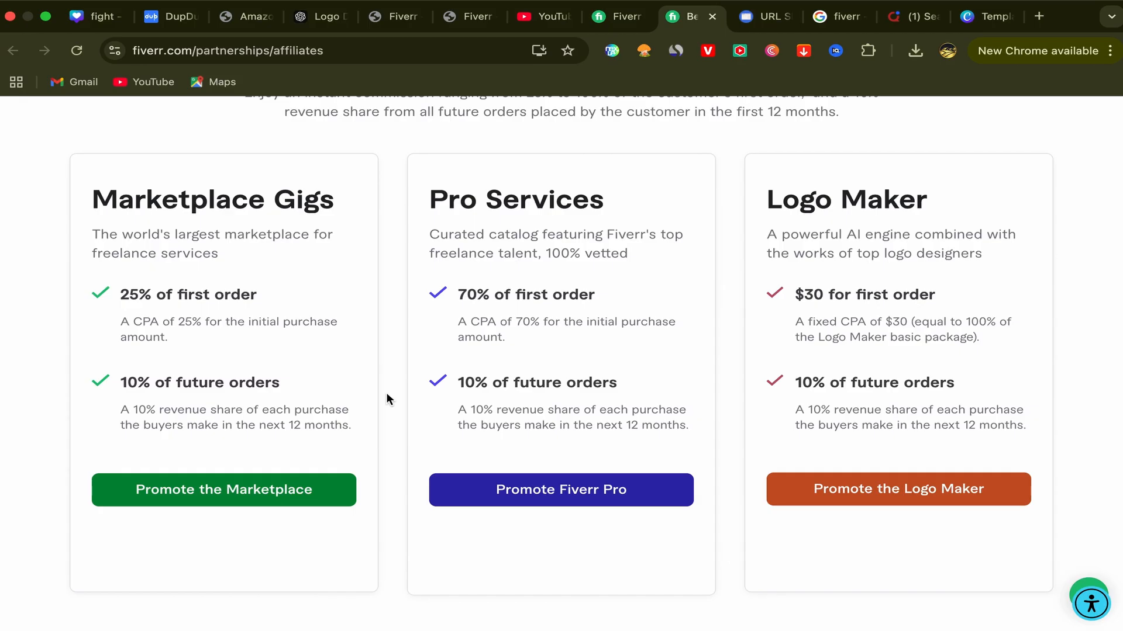
scroll(385, 400, "up", 10)
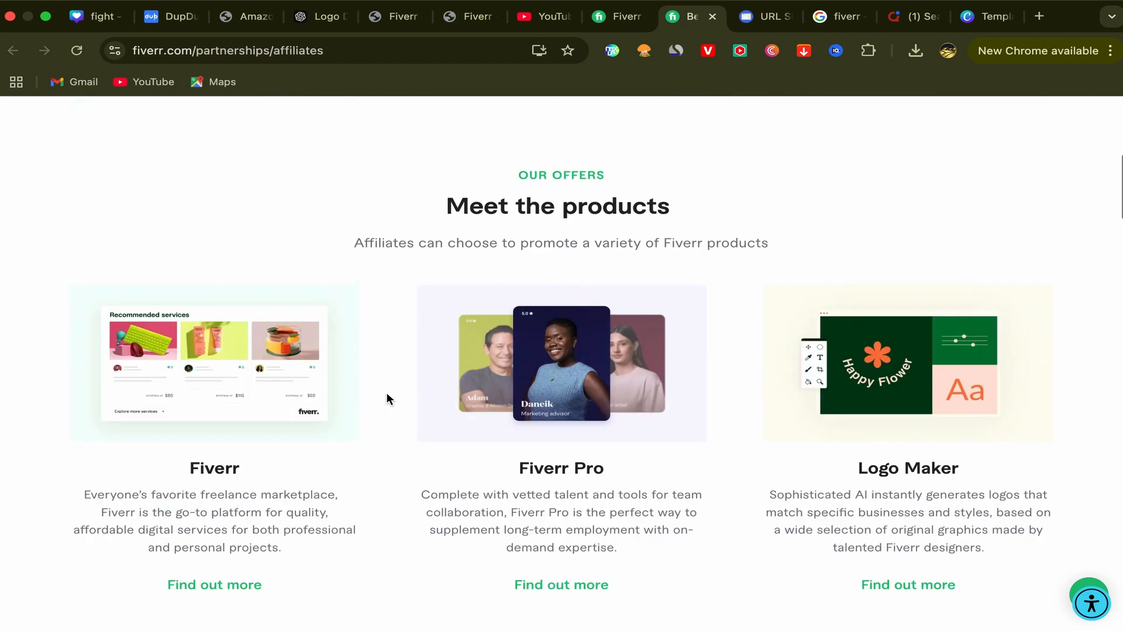
scroll(380, 427, "up", 3)
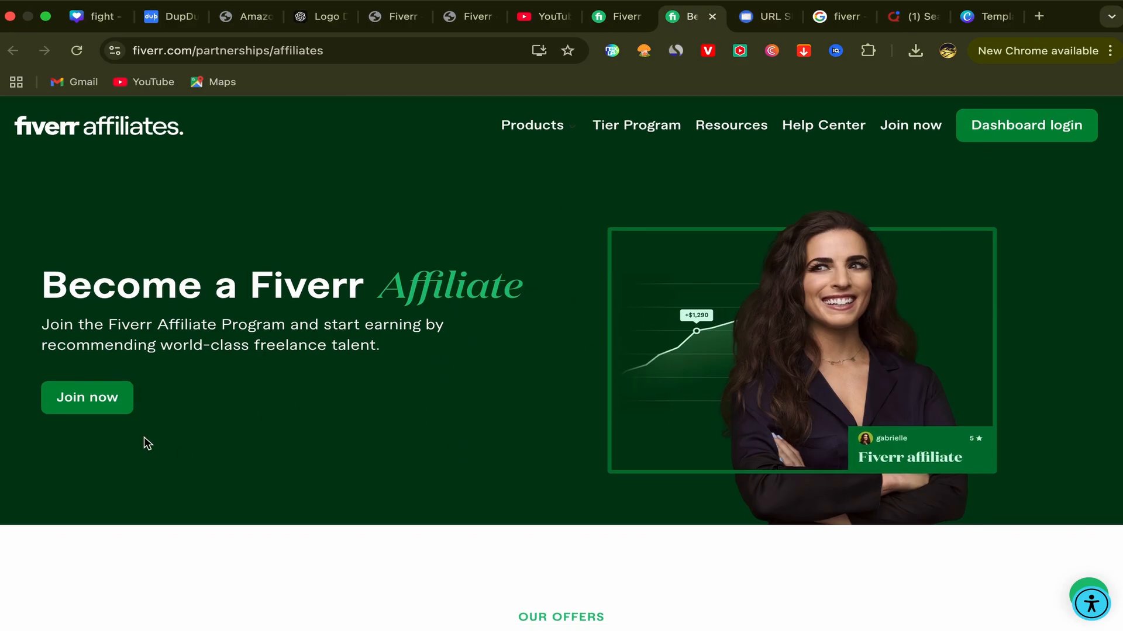
left_click(89, 403)
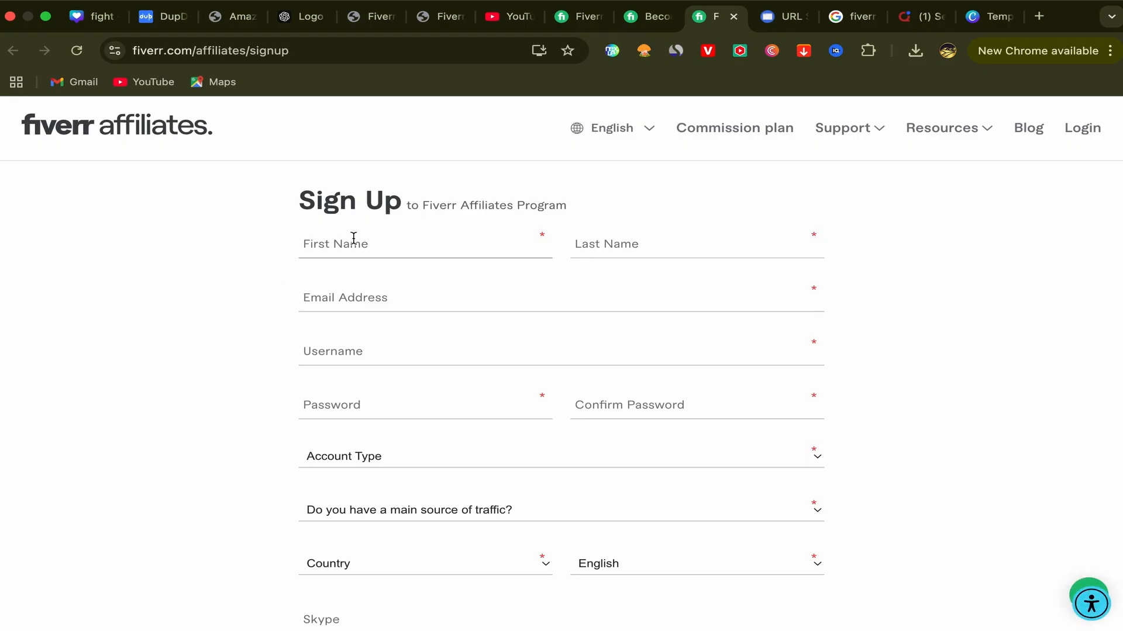
- Set the sign-up form's account type to Private and answer No to having a main source of traffic
scroll(409, 313, "down", 3)
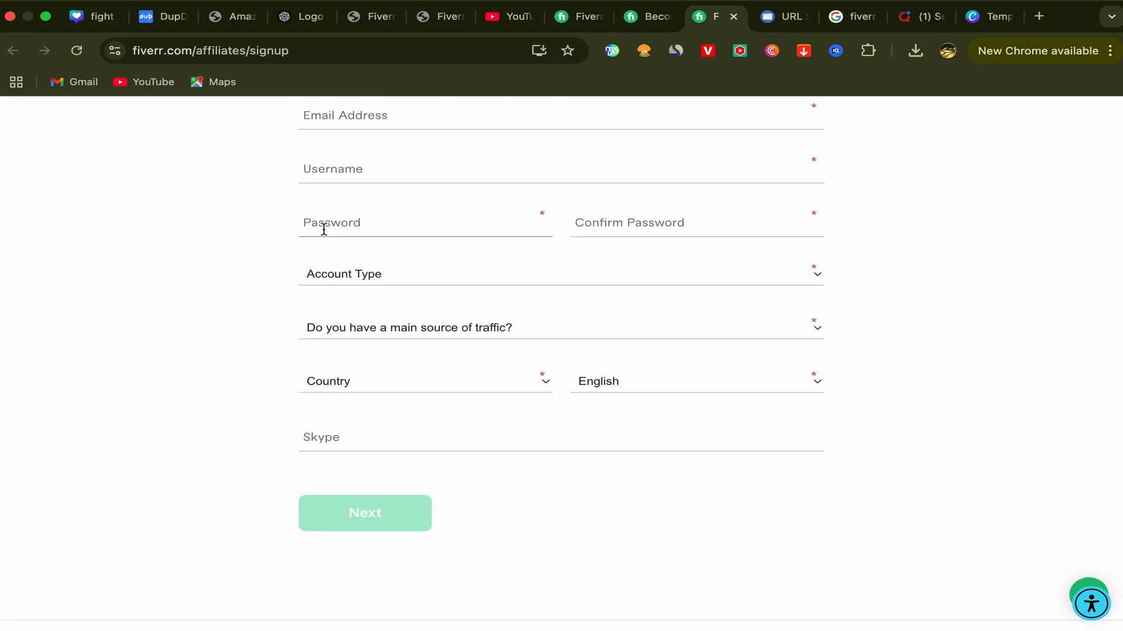
scroll(321, 225, "down", 1)
left_click(329, 212)
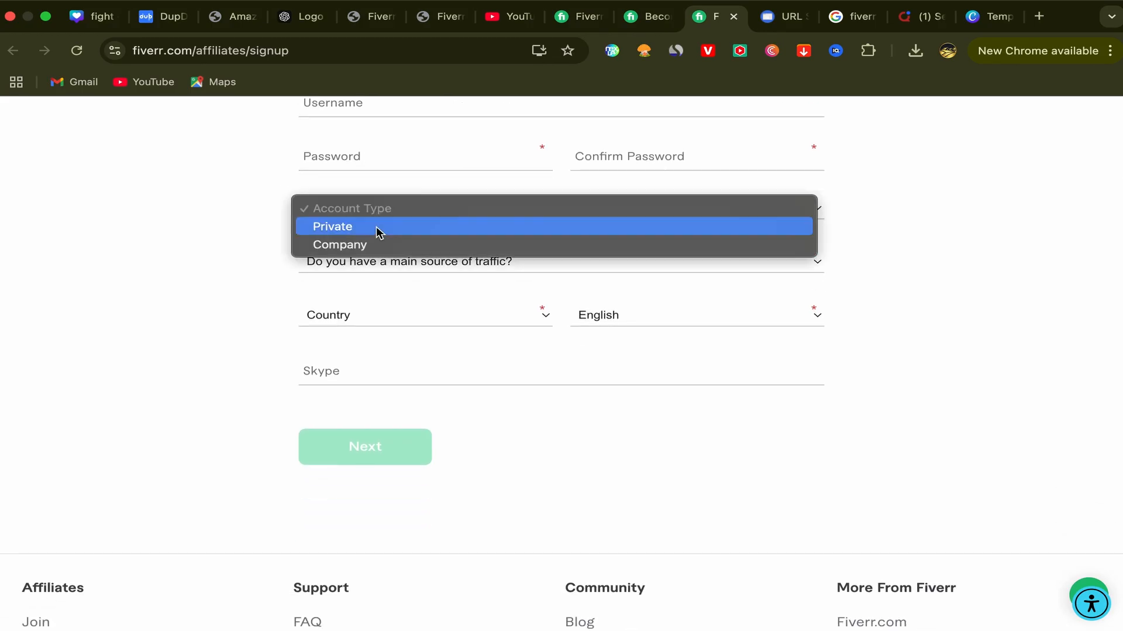
left_click(339, 227)
scroll(478, 203, "down", 1)
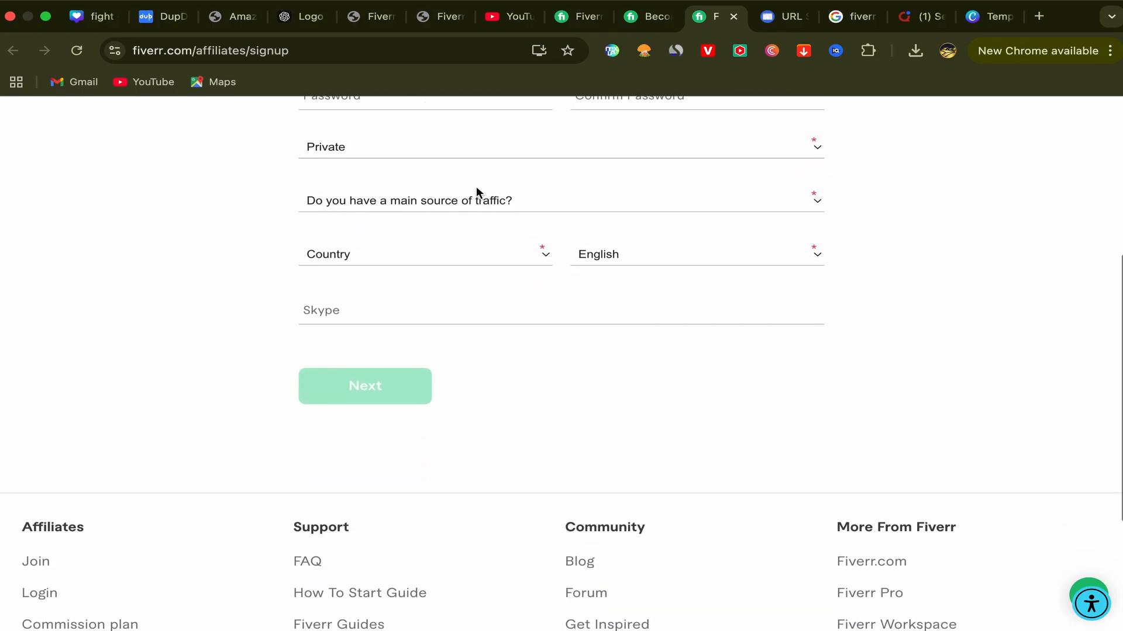
left_click(419, 195)
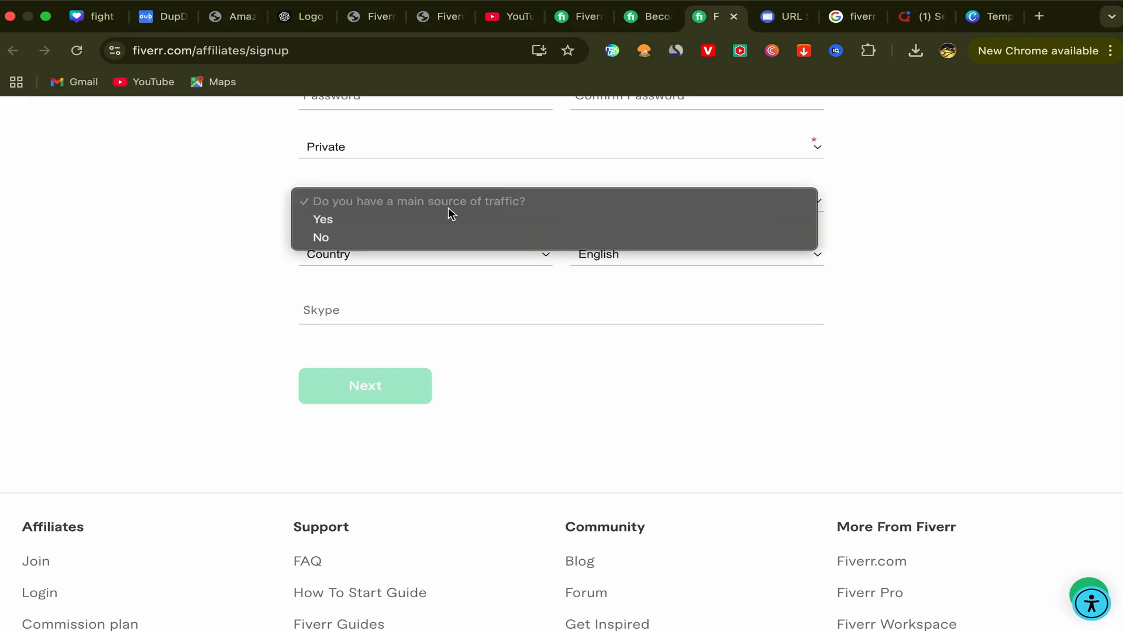
left_click(333, 239)
- Examine the country and language choices in the sign-up form without changing either selection
left_click(328, 262)
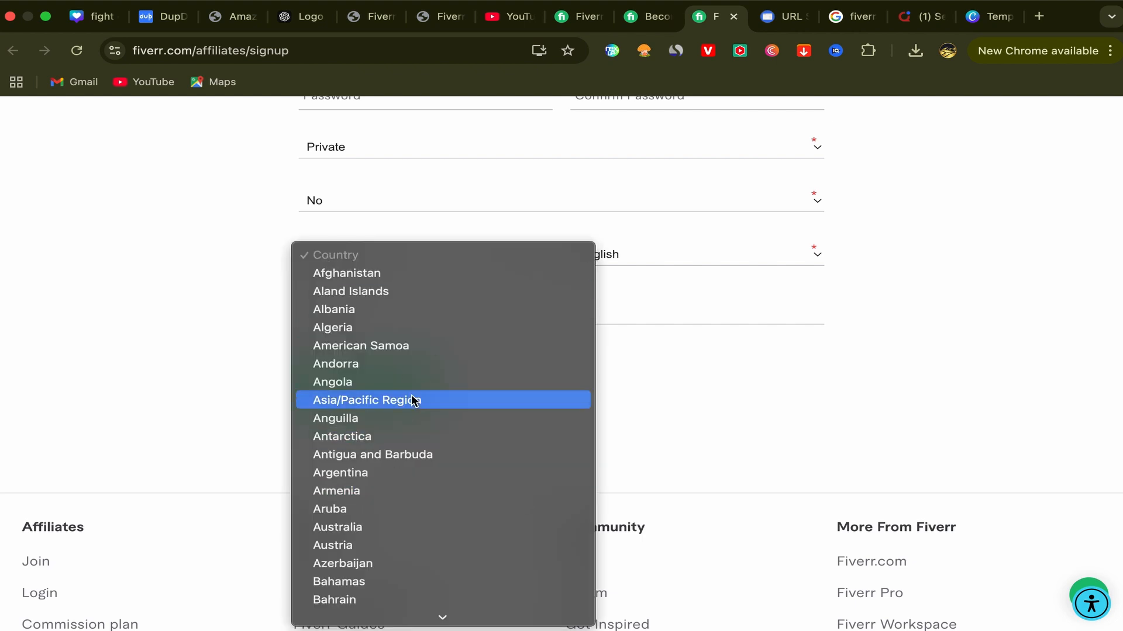
scroll(409, 410, "down", 5)
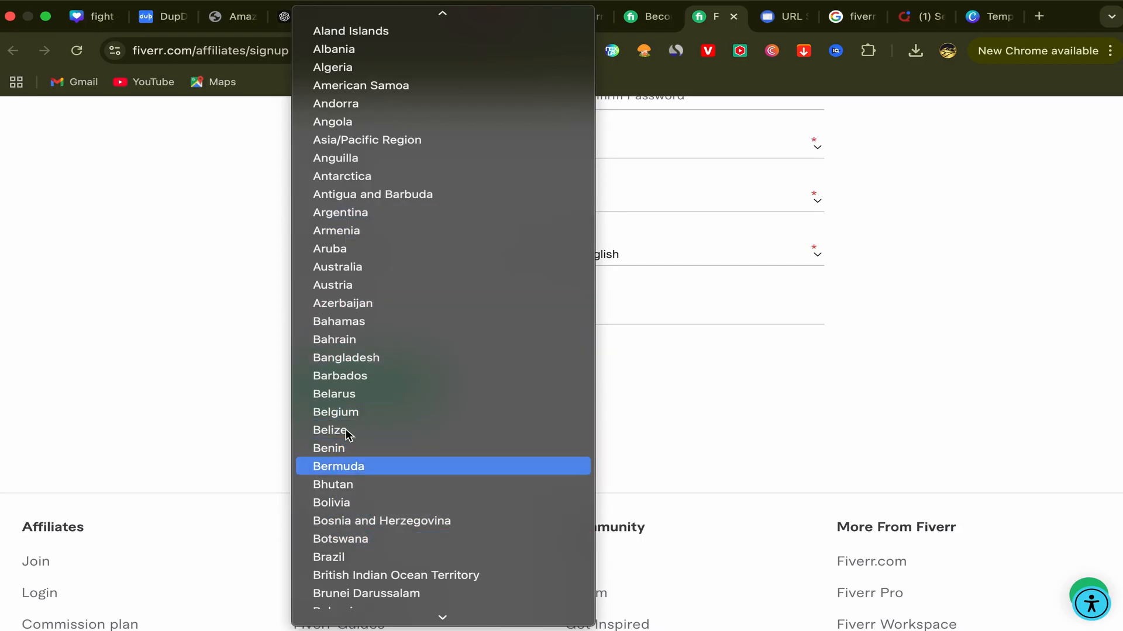
left_click(646, 297)
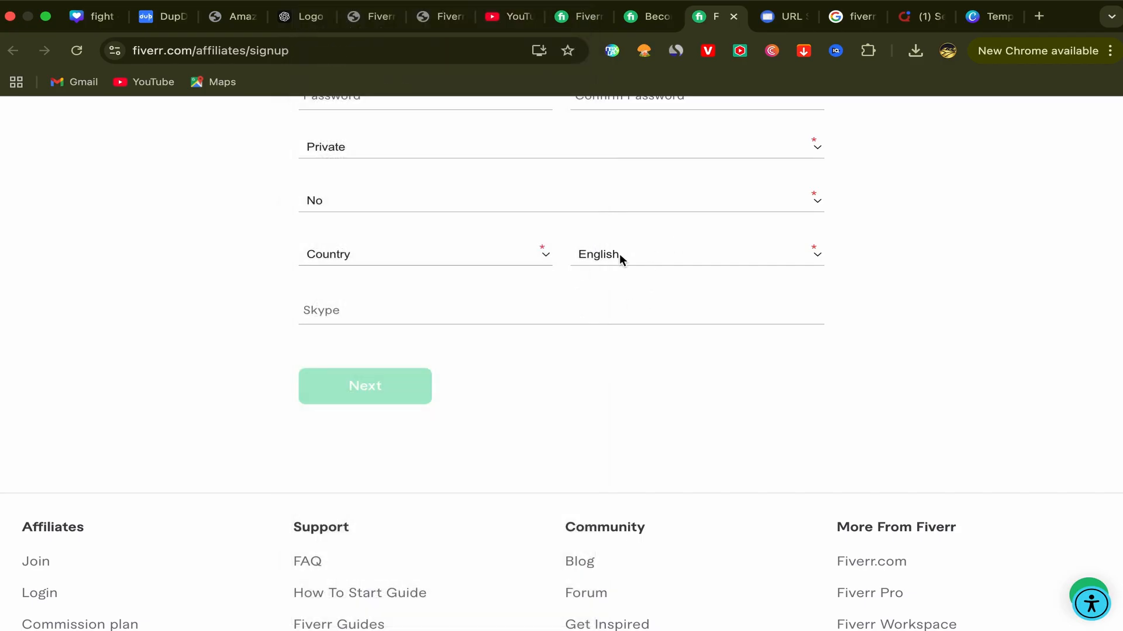
left_click(598, 253)
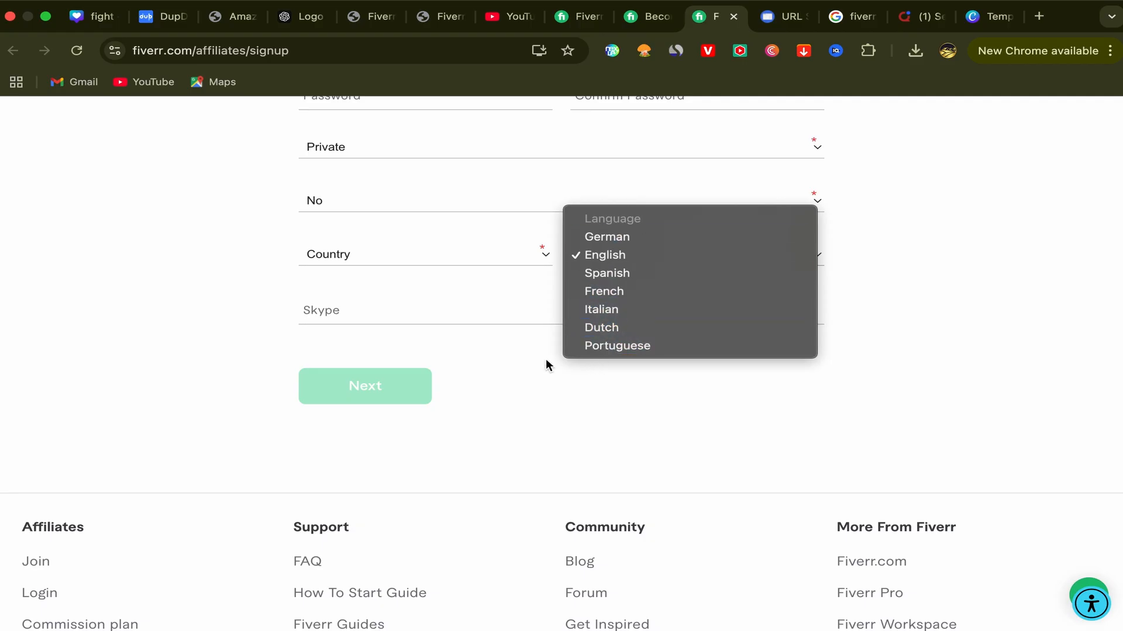
left_click(491, 359)
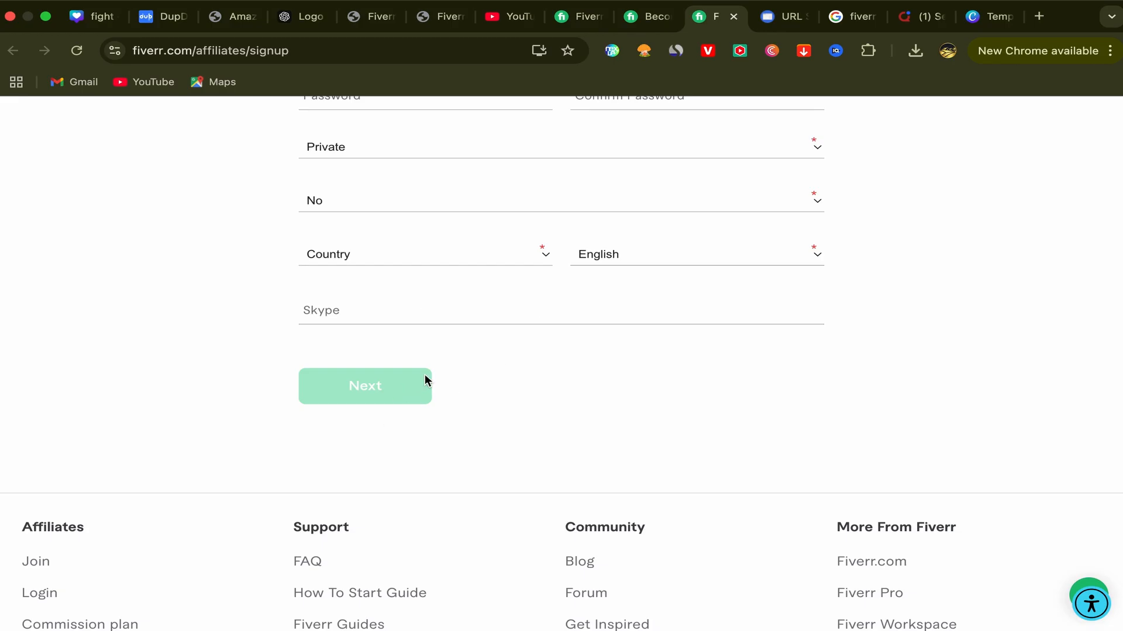
scroll(389, 394, "up", 5)
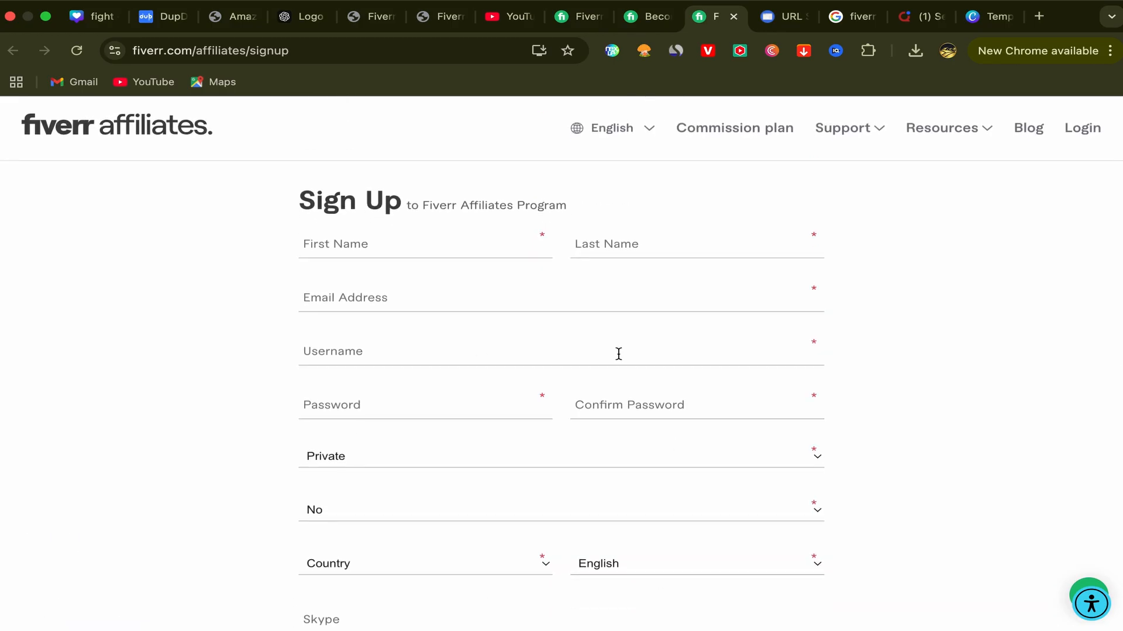
- Revisit the affiliate dashboard and the Quora results page, and search Google for "quora"
left_click(373, 27)
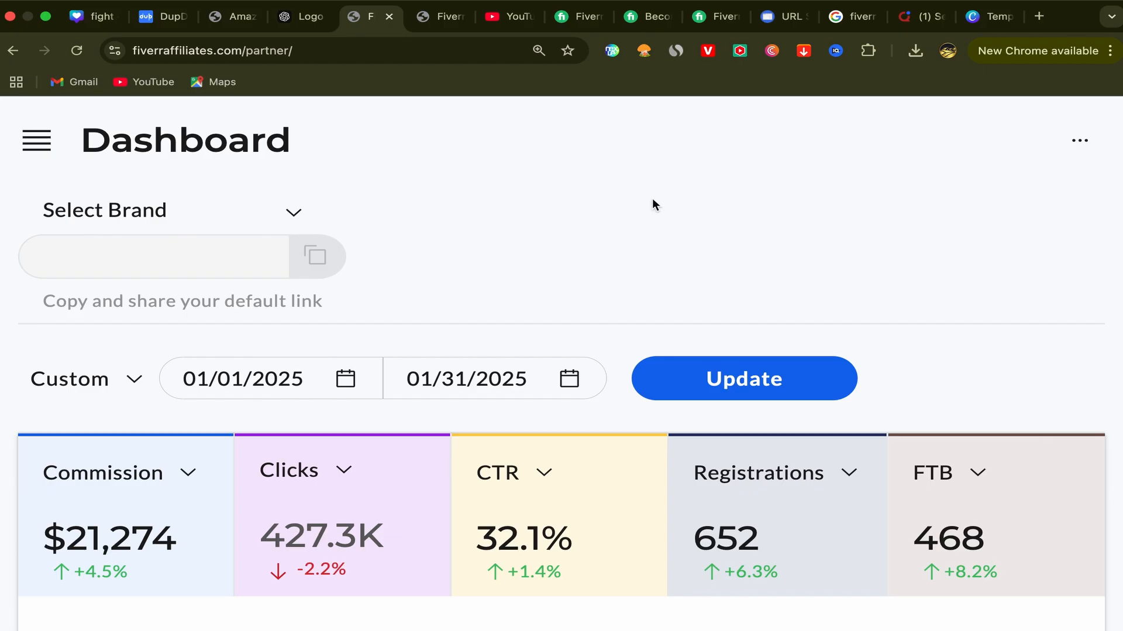
left_click(915, 23)
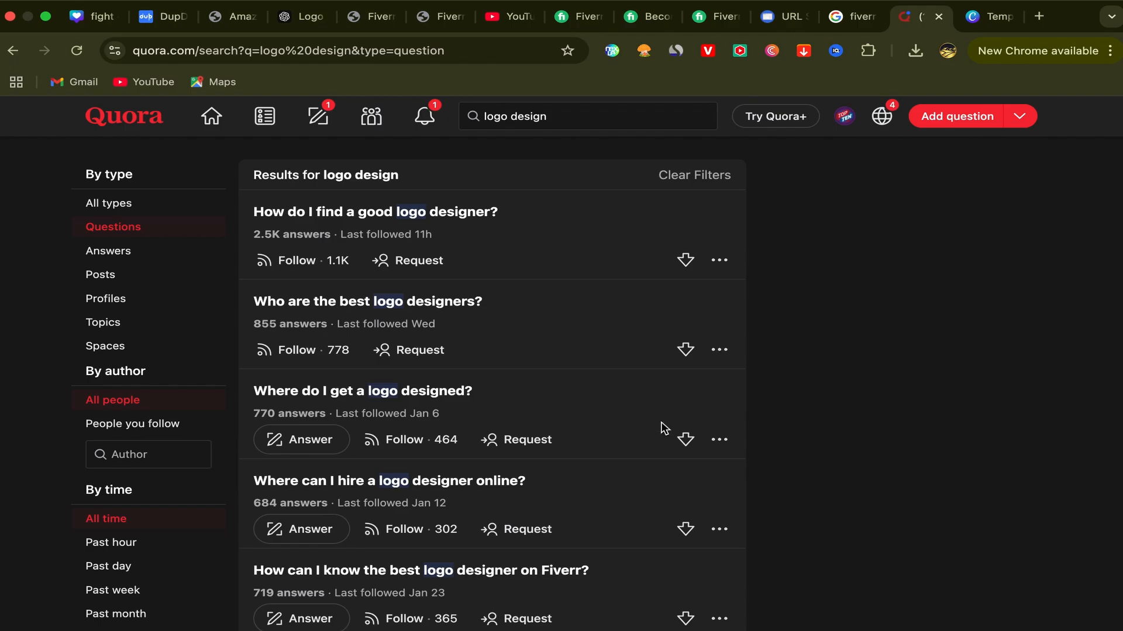
left_click(848, 27)
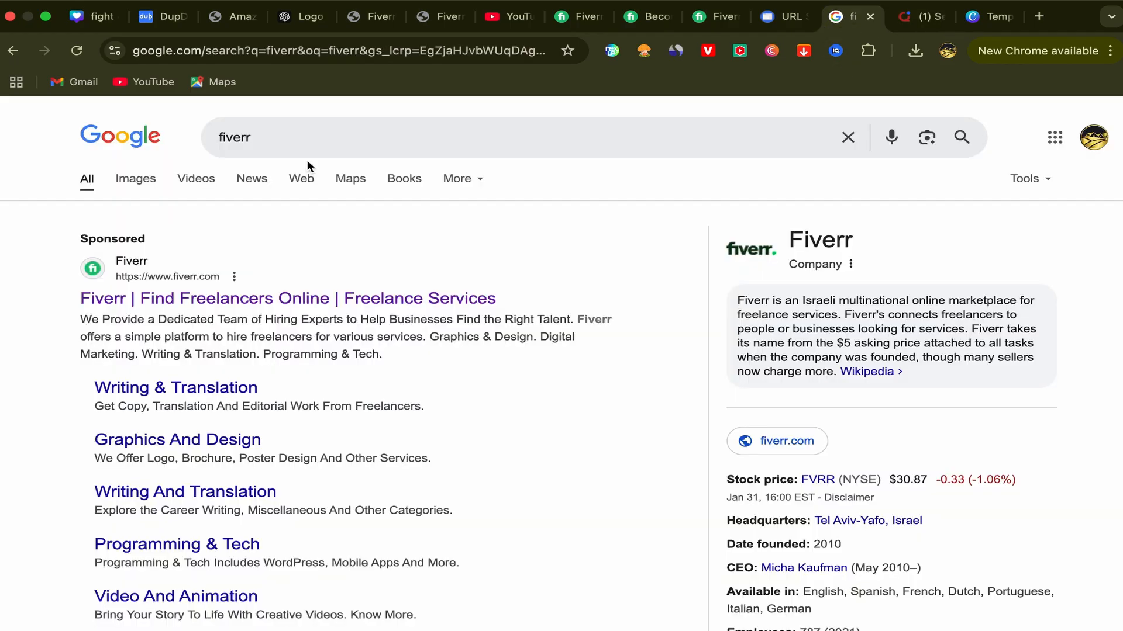
left_click_drag(252, 139, 193, 143)
type("quor")
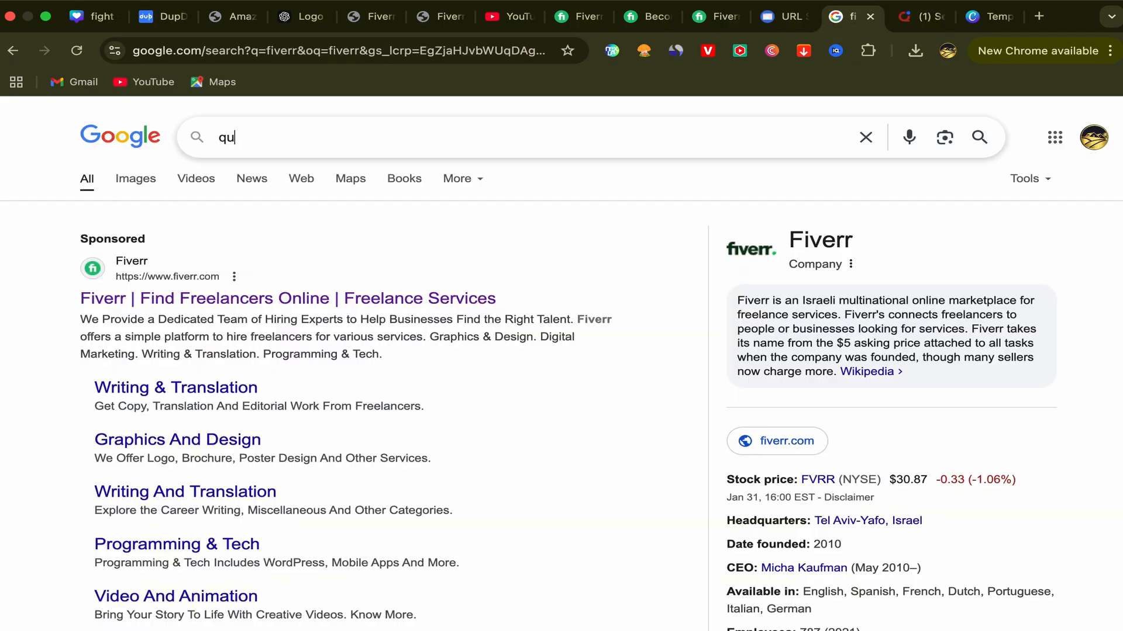
left_click(262, 180)
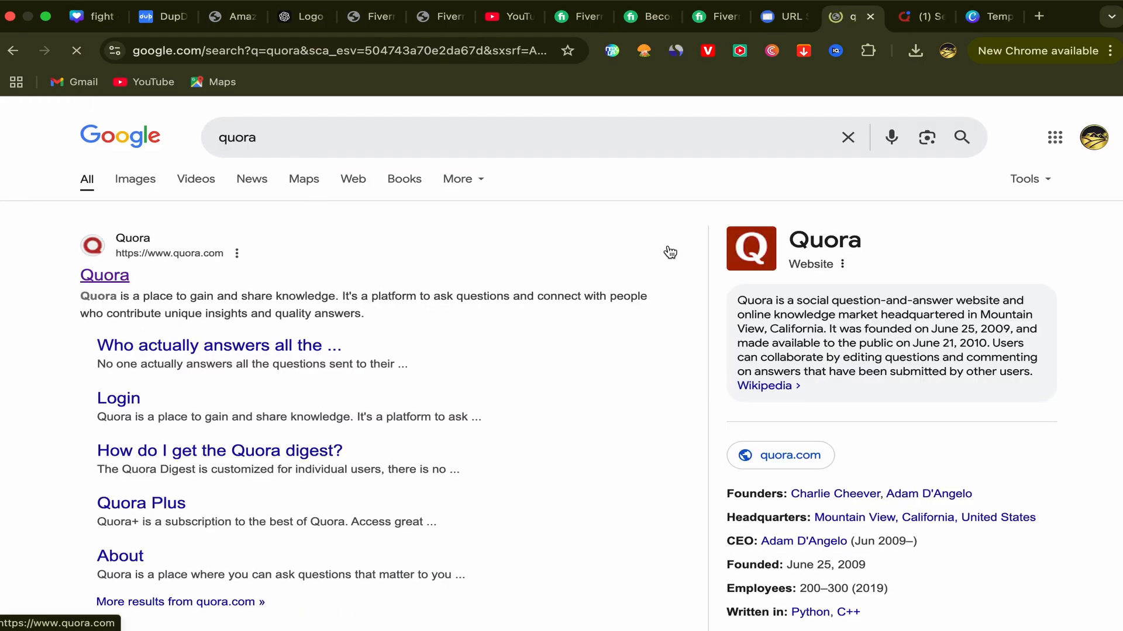
- Return to Quora's "logo design" question results and check the site's monthly traffic with the SimilarSites extension
left_click(919, 26)
scroll(852, 252, "up", 3)
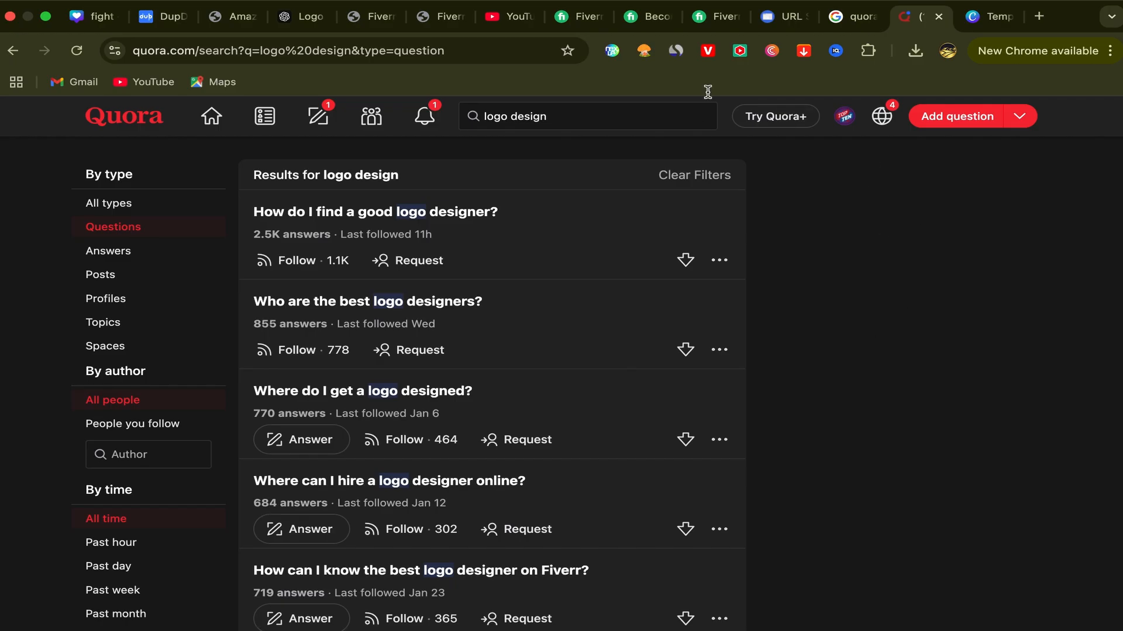
left_click(676, 52)
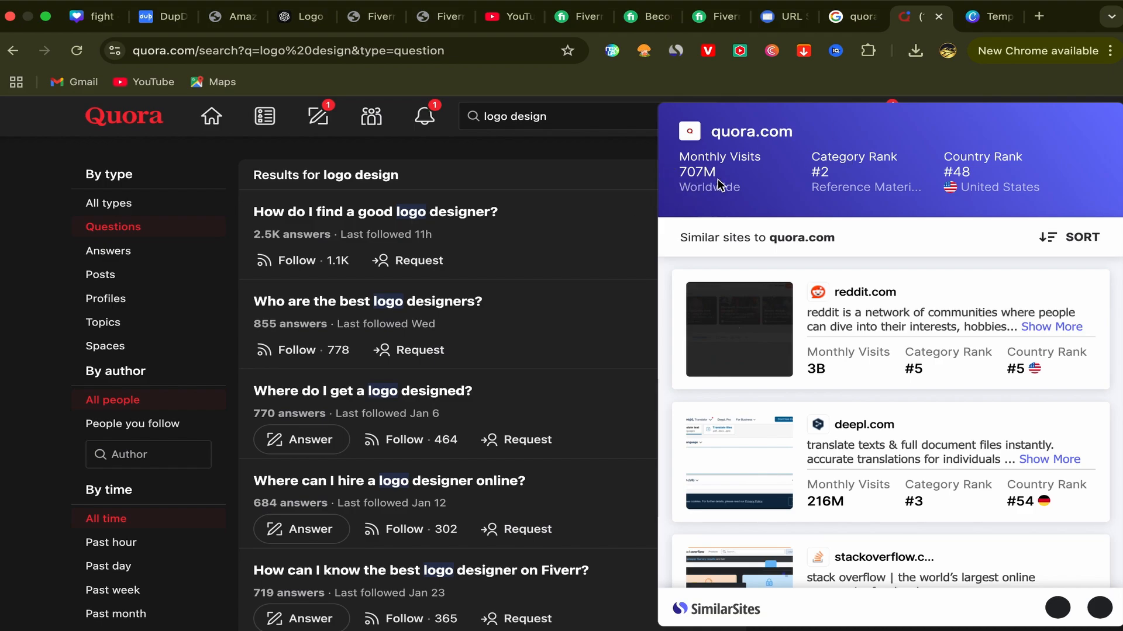
left_click(676, 52)
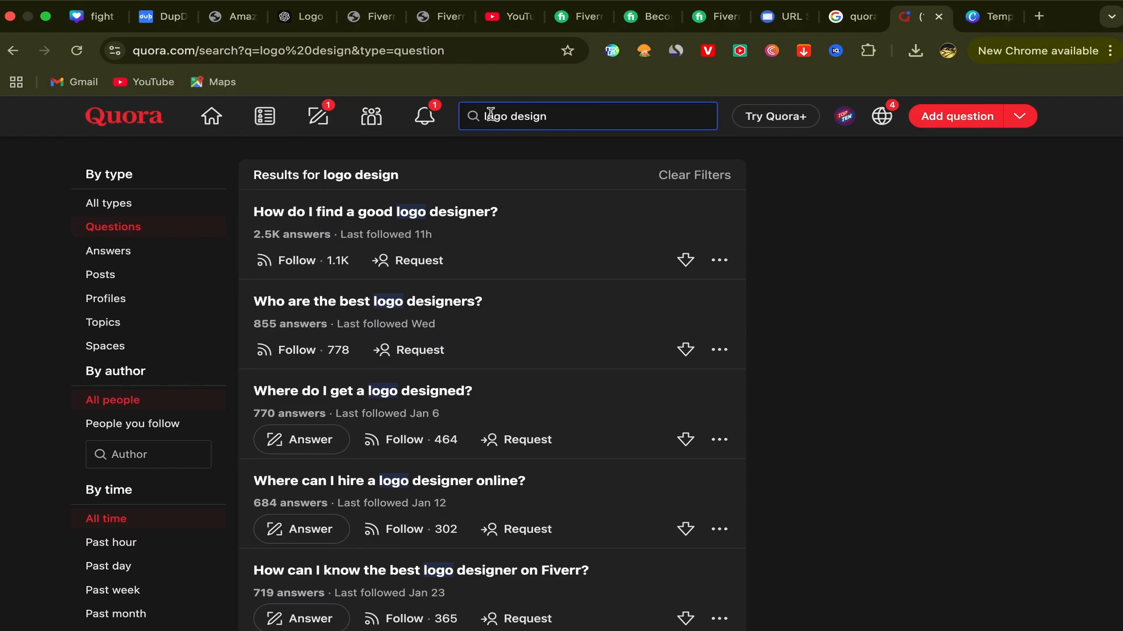
left_click(520, 114)
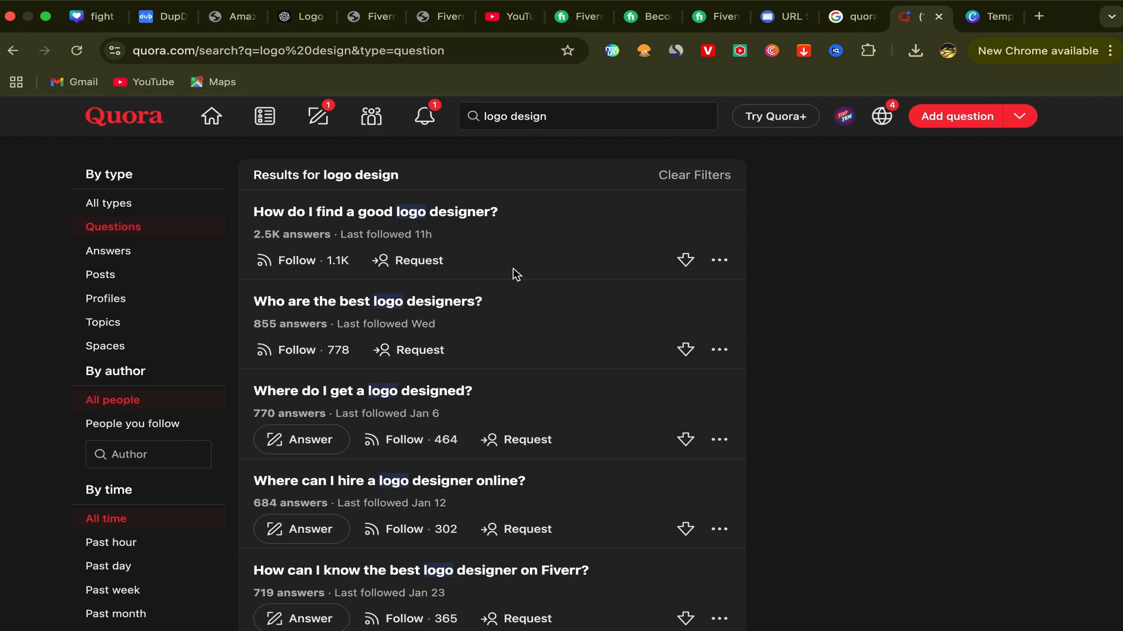
- Review the "logo design" question results on Quora for questions asking where to hire or find a designer
scroll(515, 273, "down", 1)
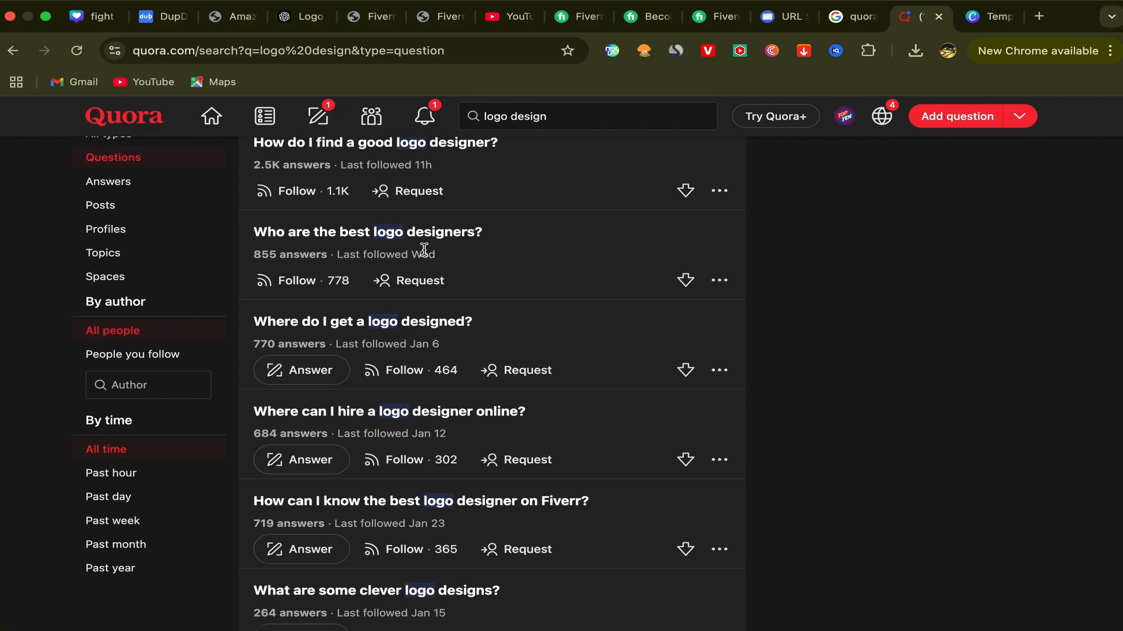
scroll(459, 268, "down", 2)
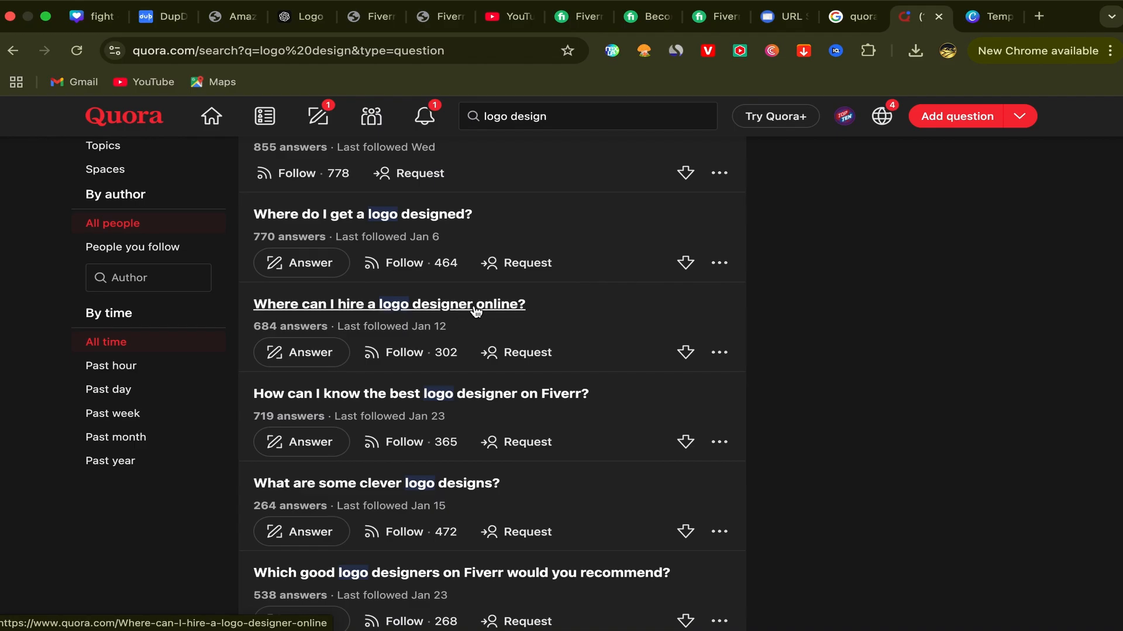
scroll(477, 310, "up", 1)
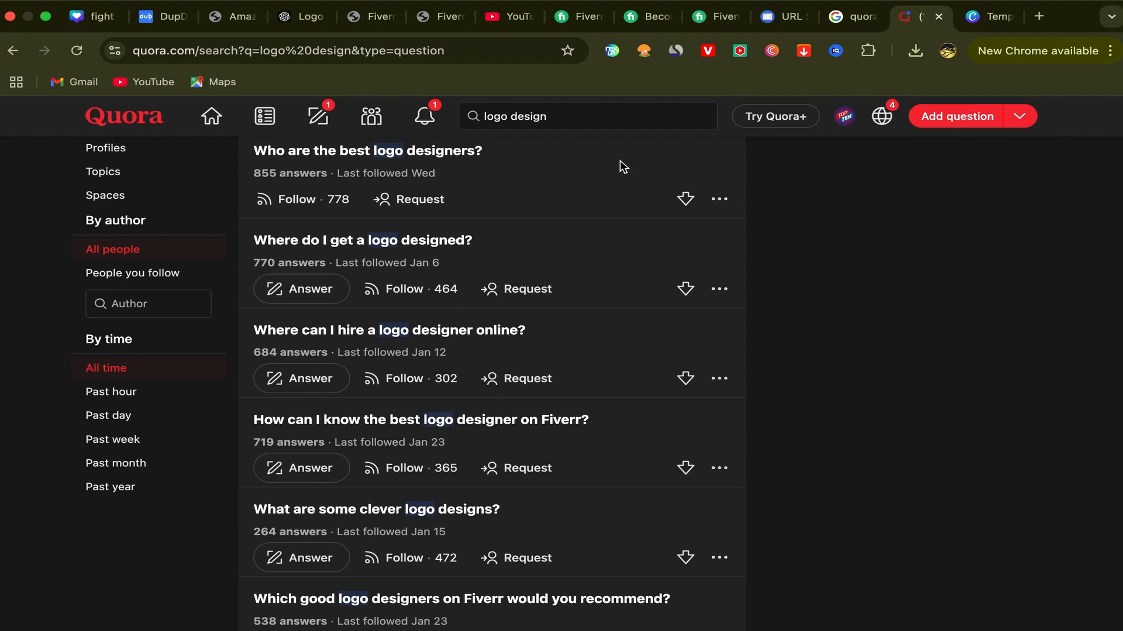
- Switch to Fiverr and search its services for "logo design" using the recent search entry
left_click(581, 16)
scroll(543, 233, "up", 15)
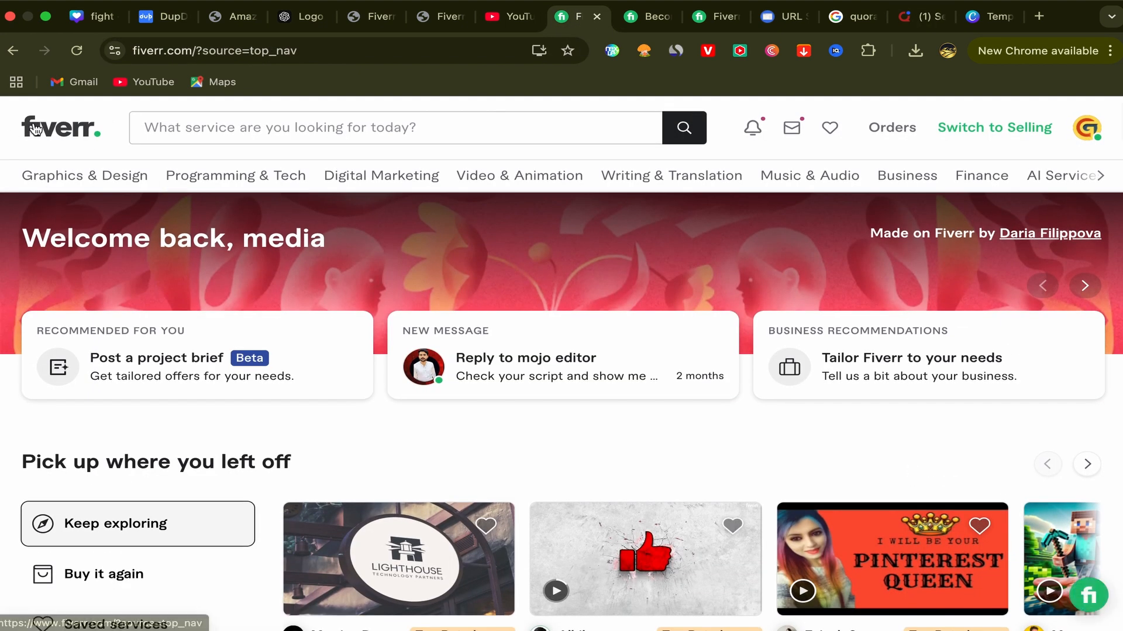
left_click(169, 127)
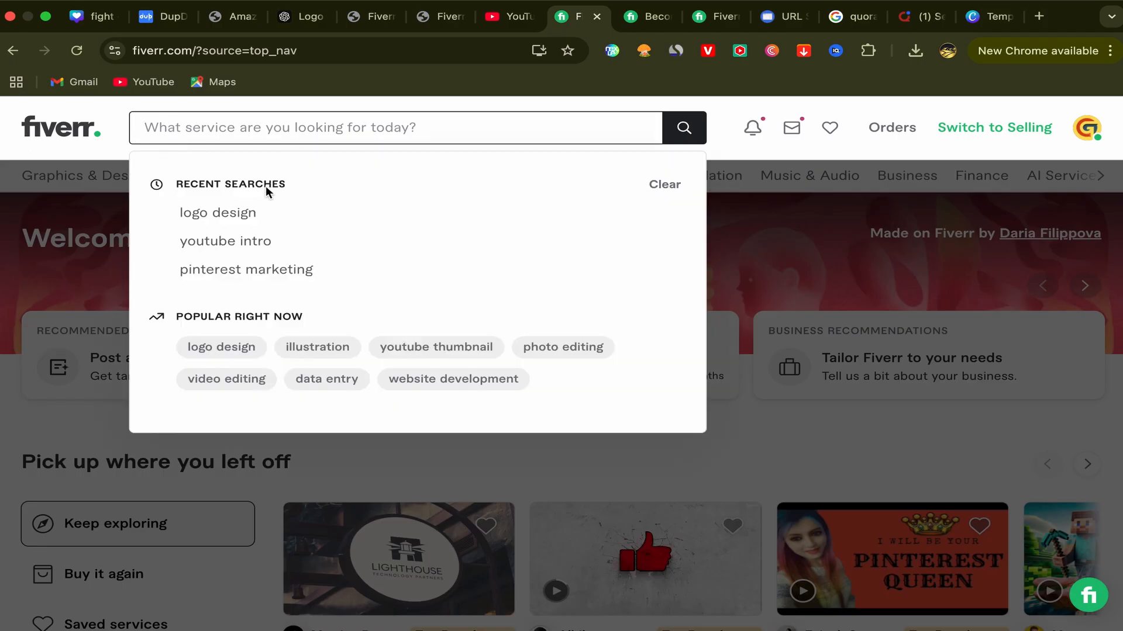
left_click(234, 213)
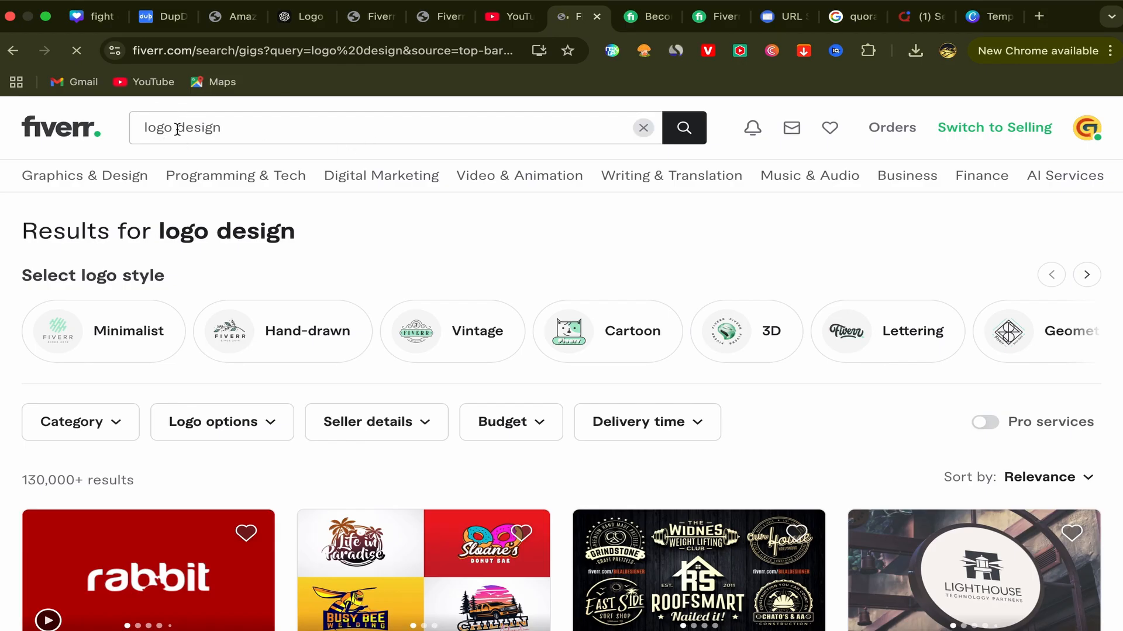
- Browse the logo design gigs and open "I will create a professional minimalist business logo design"
scroll(201, 267, "down", 5)
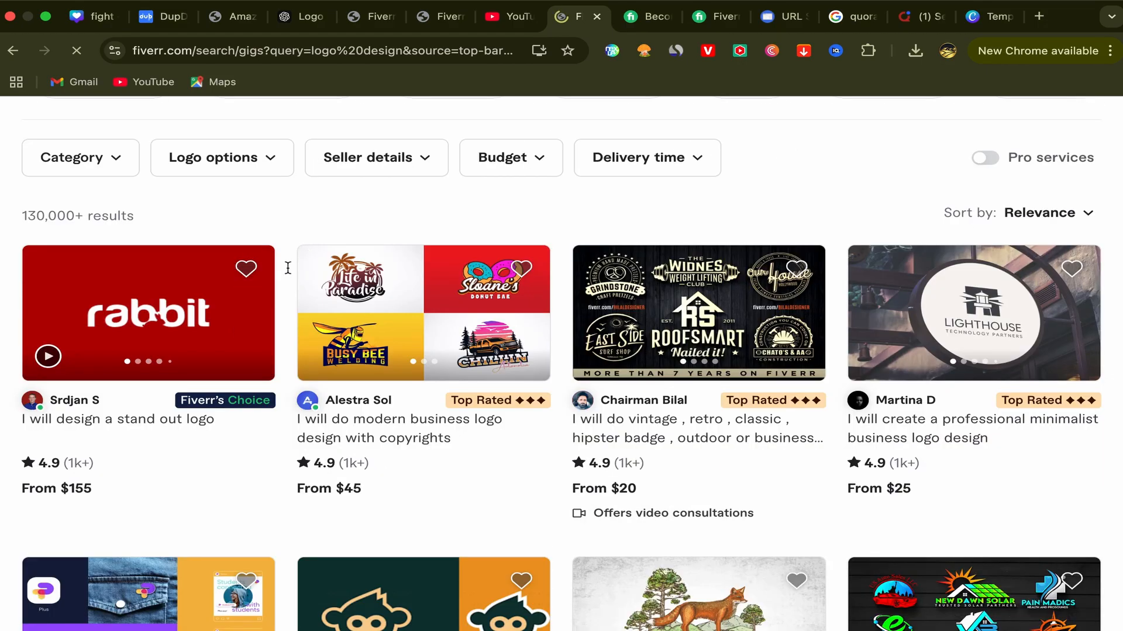
scroll(285, 267, "down", 2)
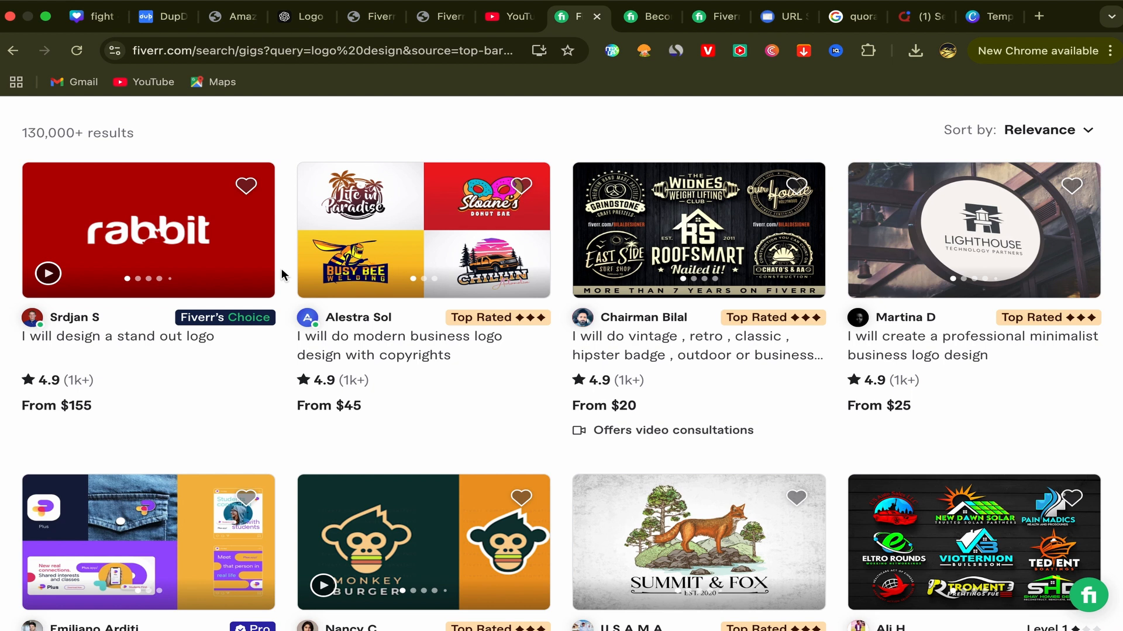
scroll(281, 270, "down", 3)
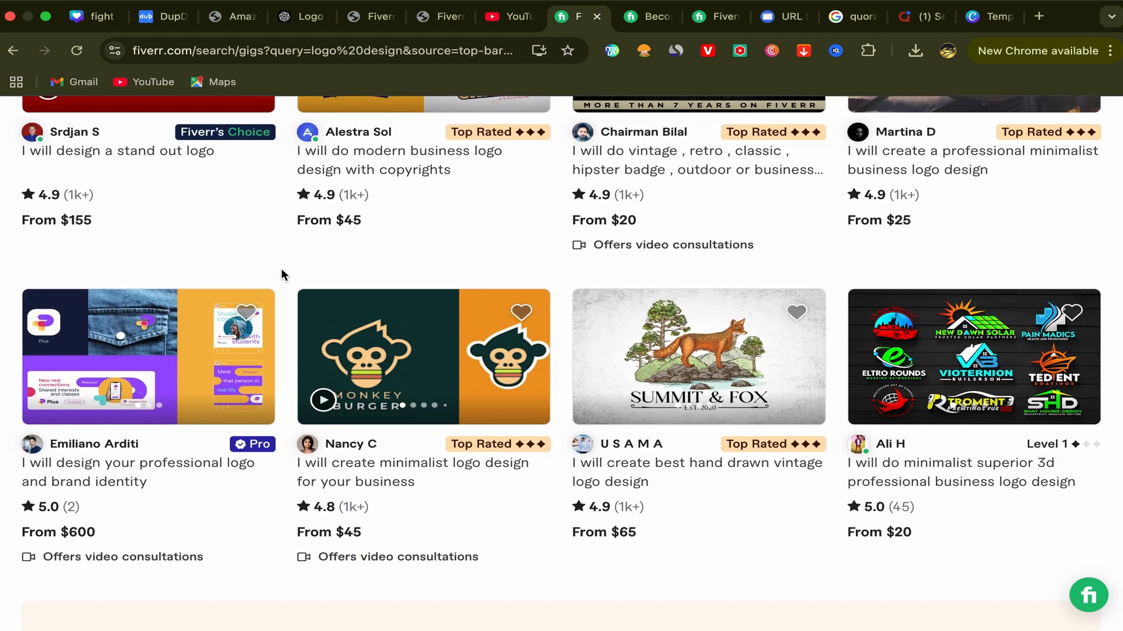
scroll(282, 270, "up", 3)
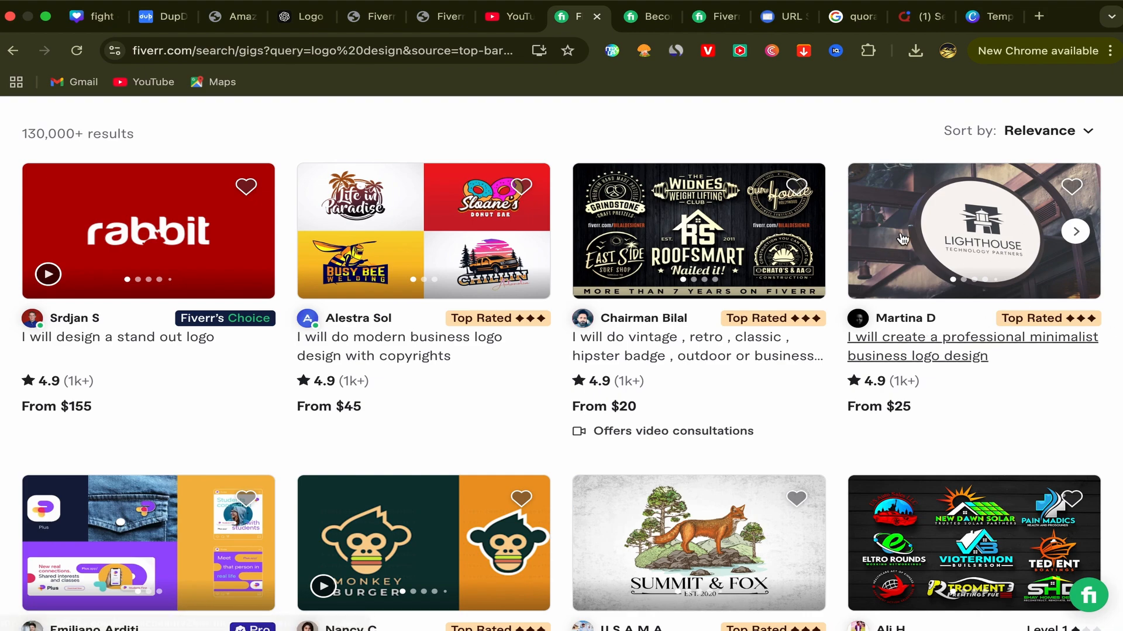
left_click(893, 357)
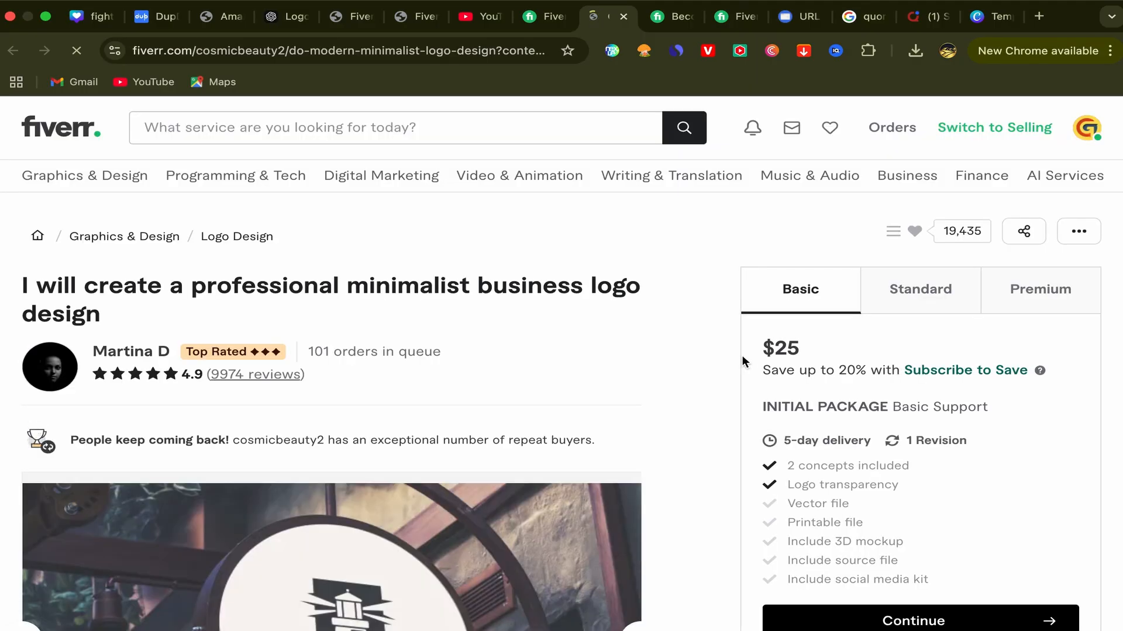
- Examine the gig's orders in queue, rating and reviews
scroll(741, 356, "down", 1)
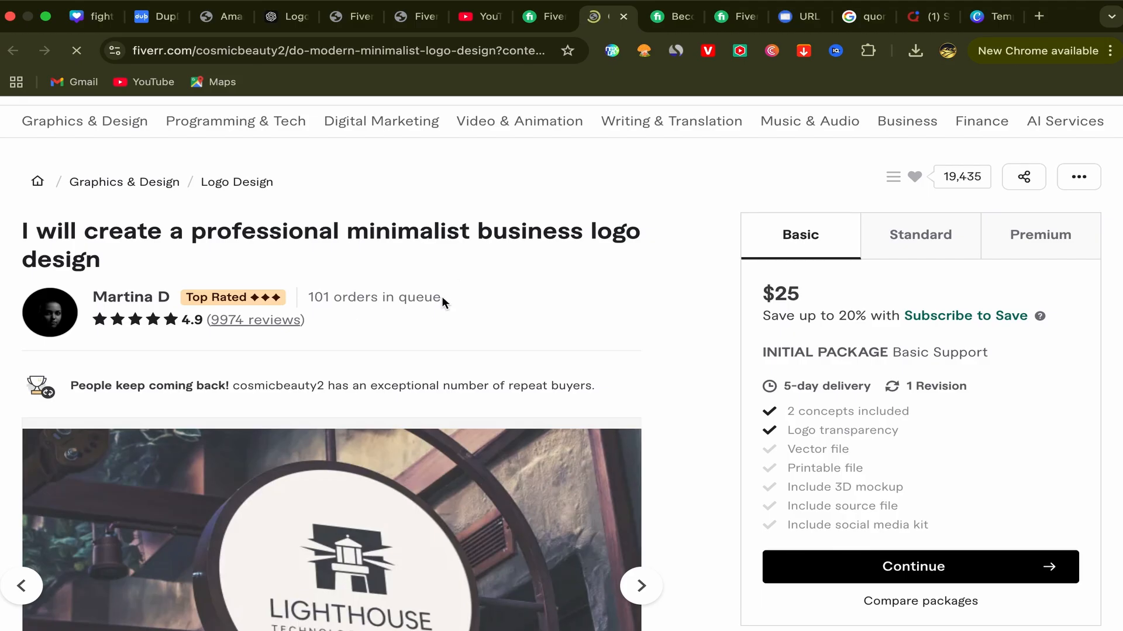
triple_click(300, 296)
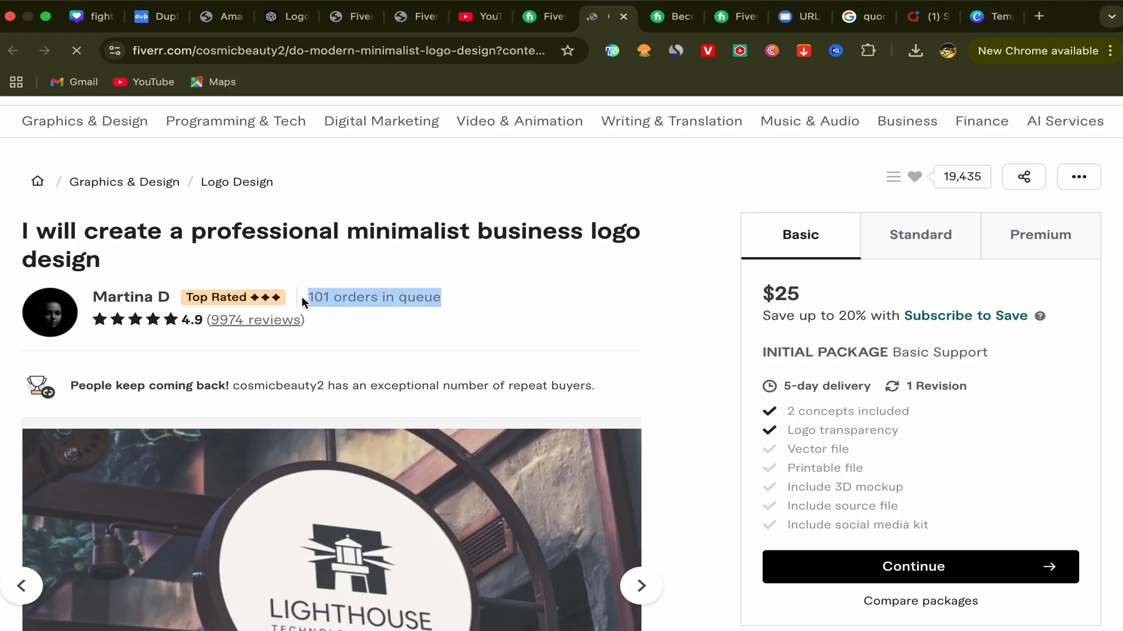
left_click(366, 327)
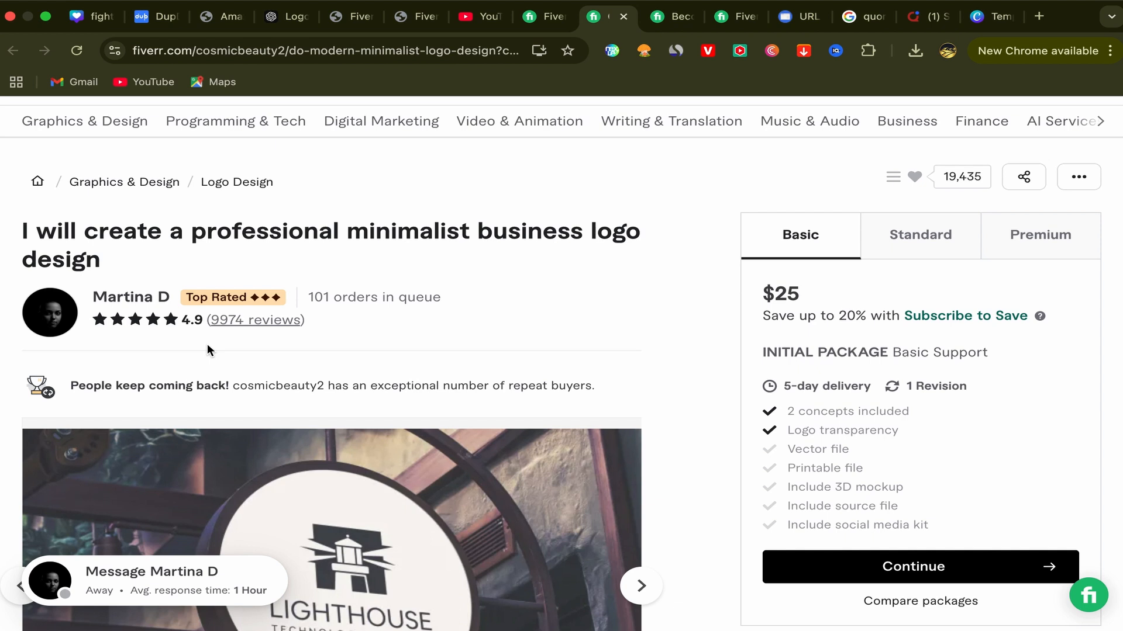
- Copy the full web address of the minimalist business logo design gig
scroll(263, 263, "up", 2)
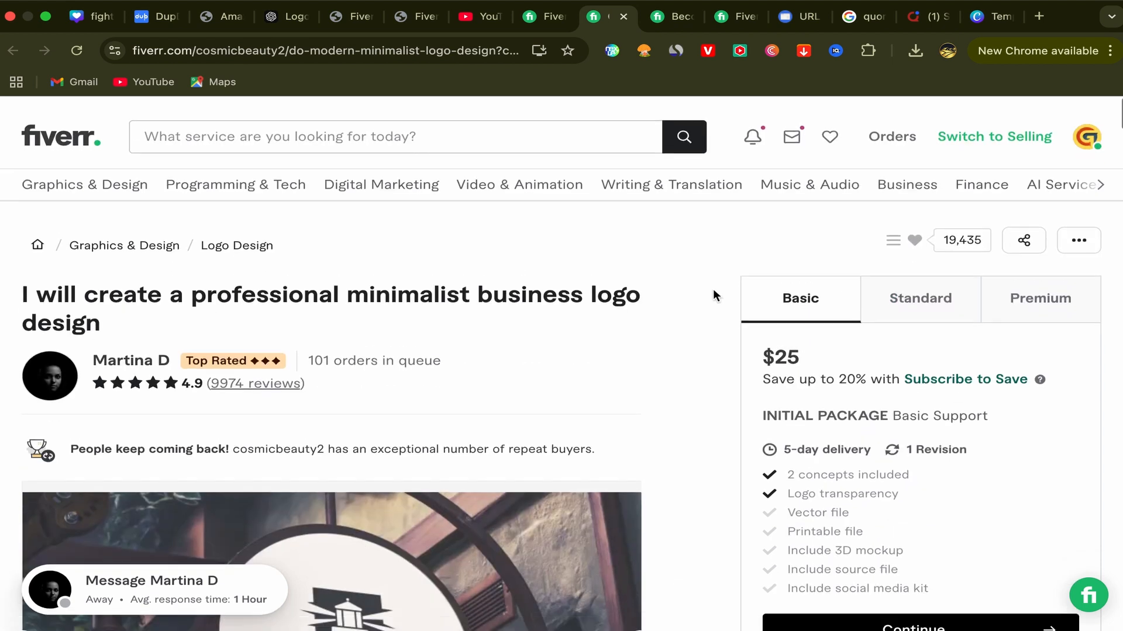
right_click(386, 56)
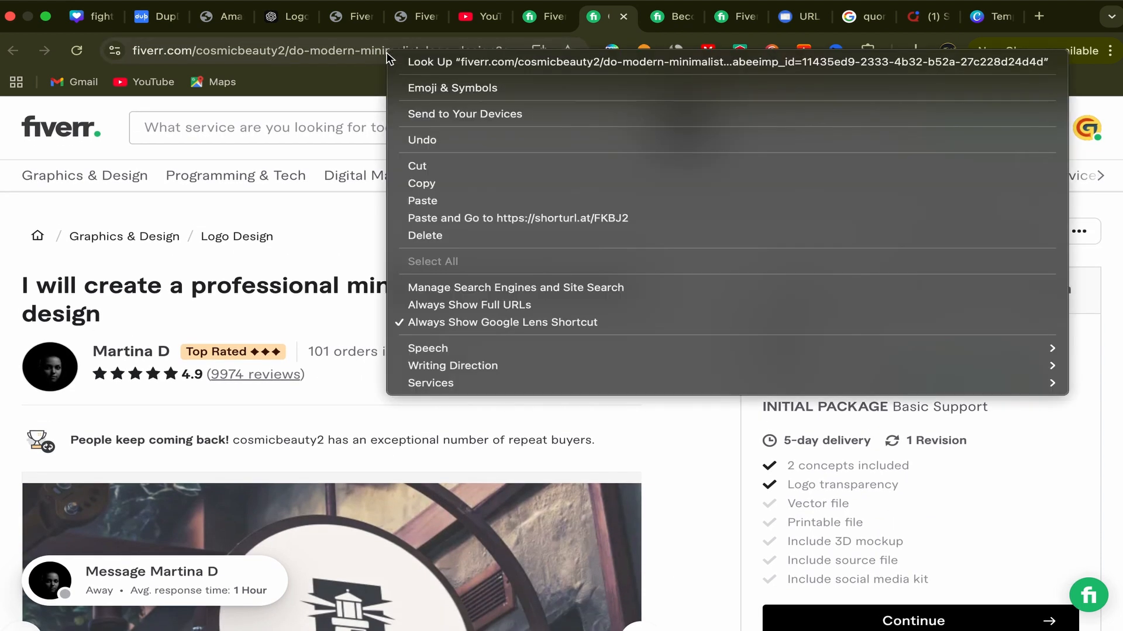
left_click(429, 186)
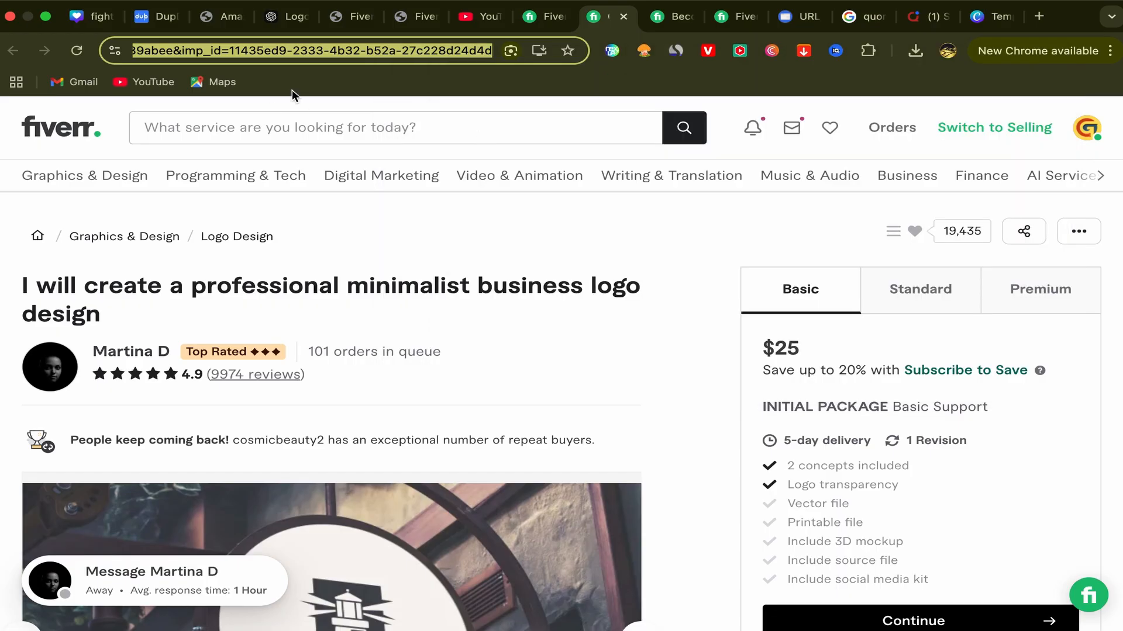
- Switch to the Fiverr affiliate dashboard and open the Default and Deep Links page from the marketing tools
left_click(349, 13)
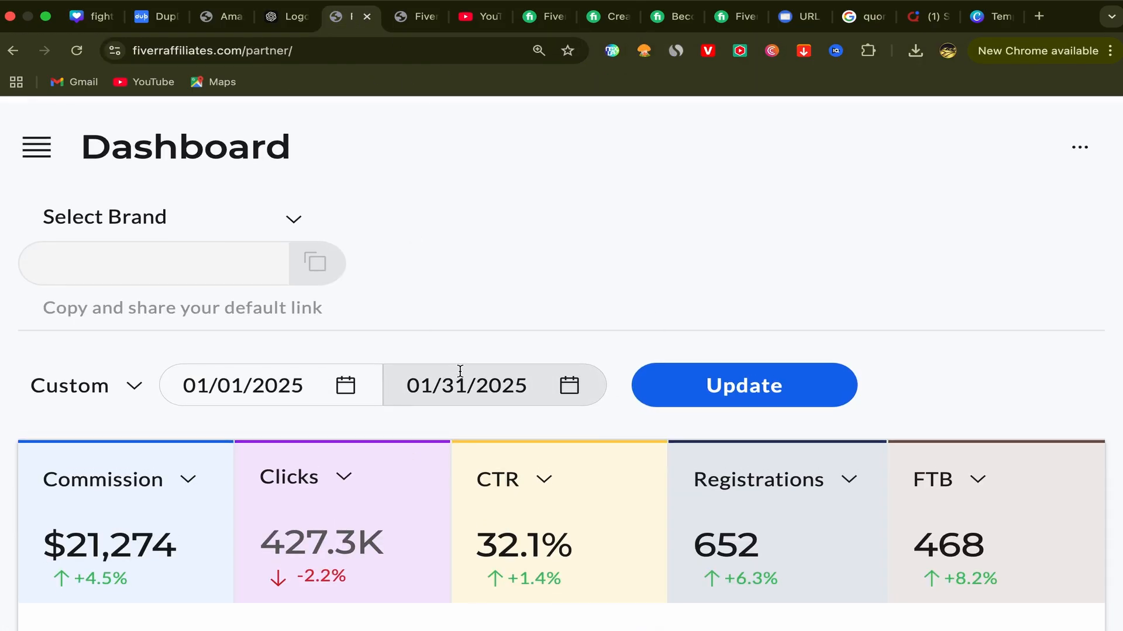
scroll(460, 372, "down", 1)
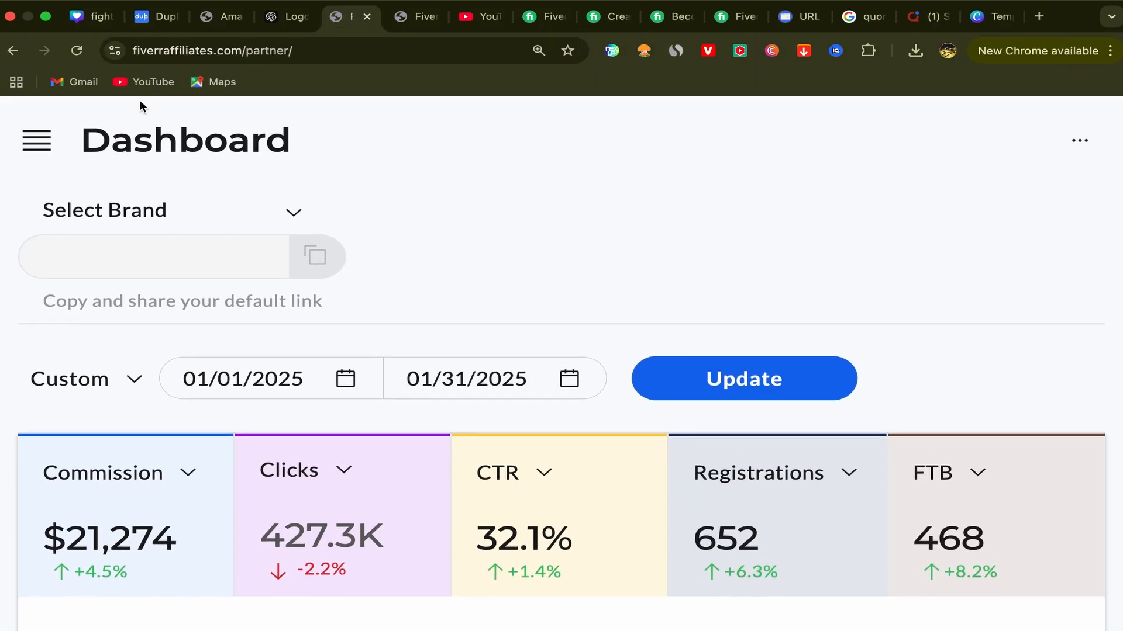
left_click(29, 144)
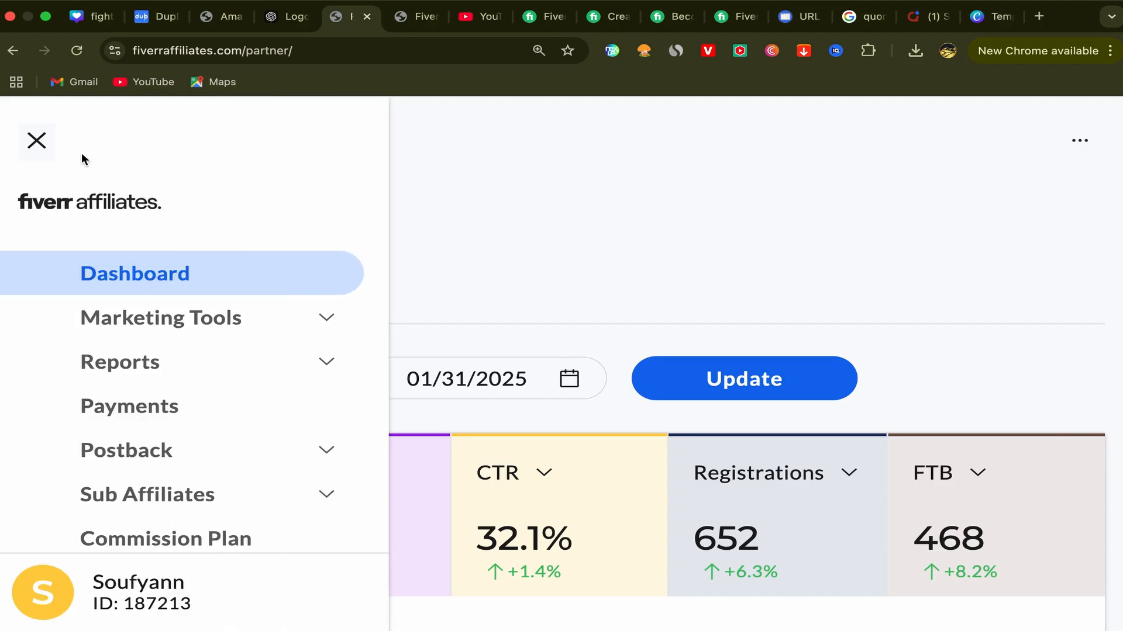
left_click(307, 324)
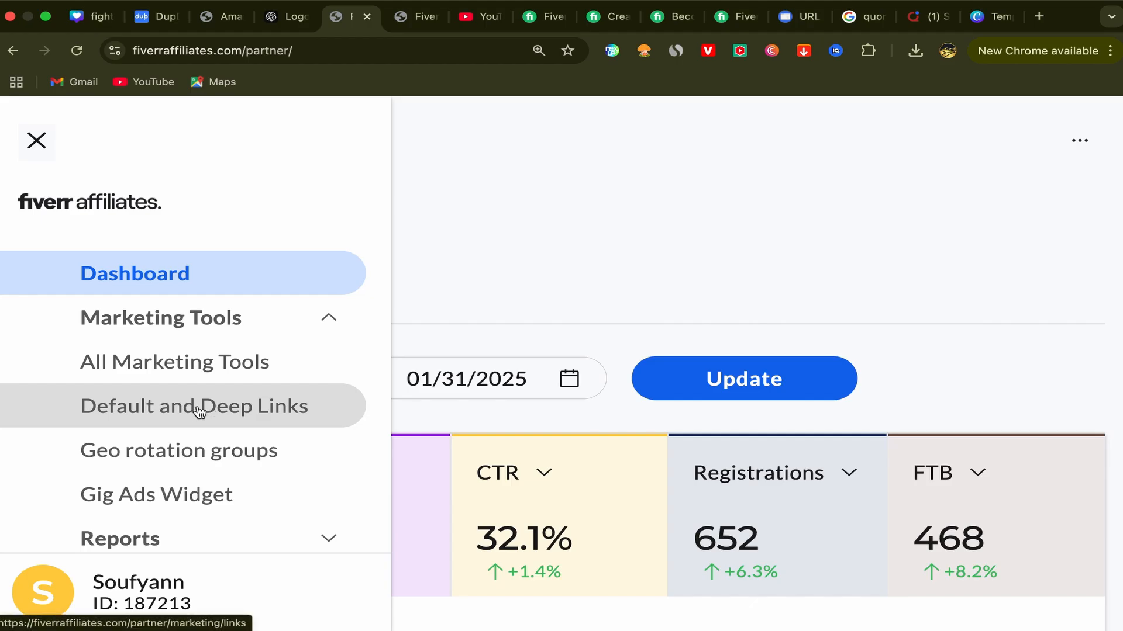
left_click(199, 412)
left_click_drag(345, 16, 412, 18)
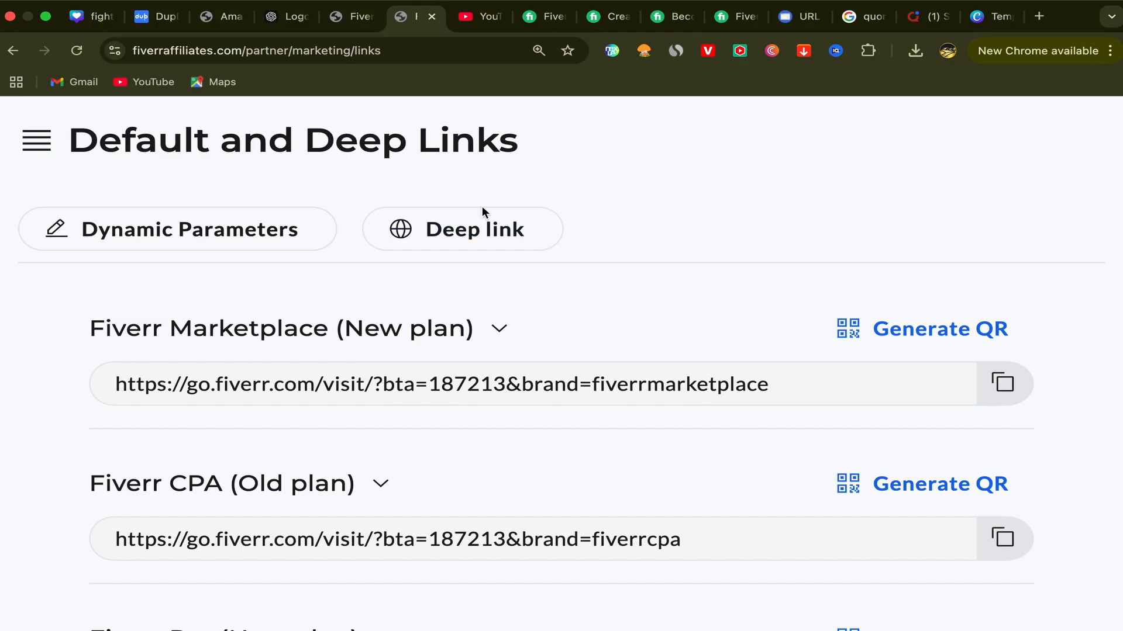
- Create a deep link with the copied gig address as its landing page and save it
left_click(464, 228)
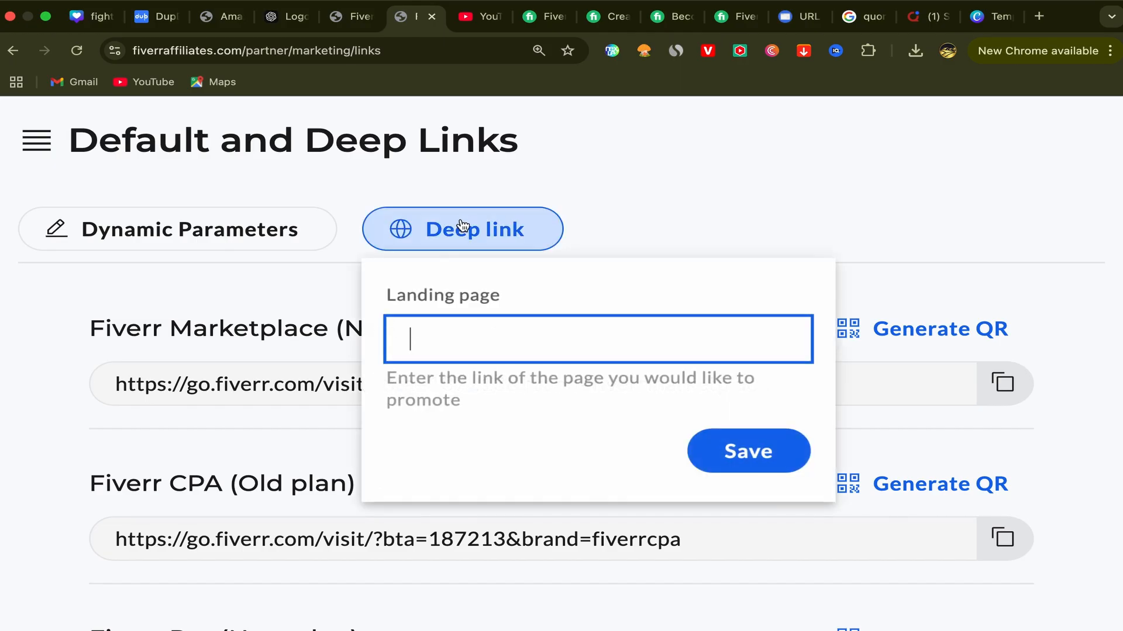
right_click(413, 332)
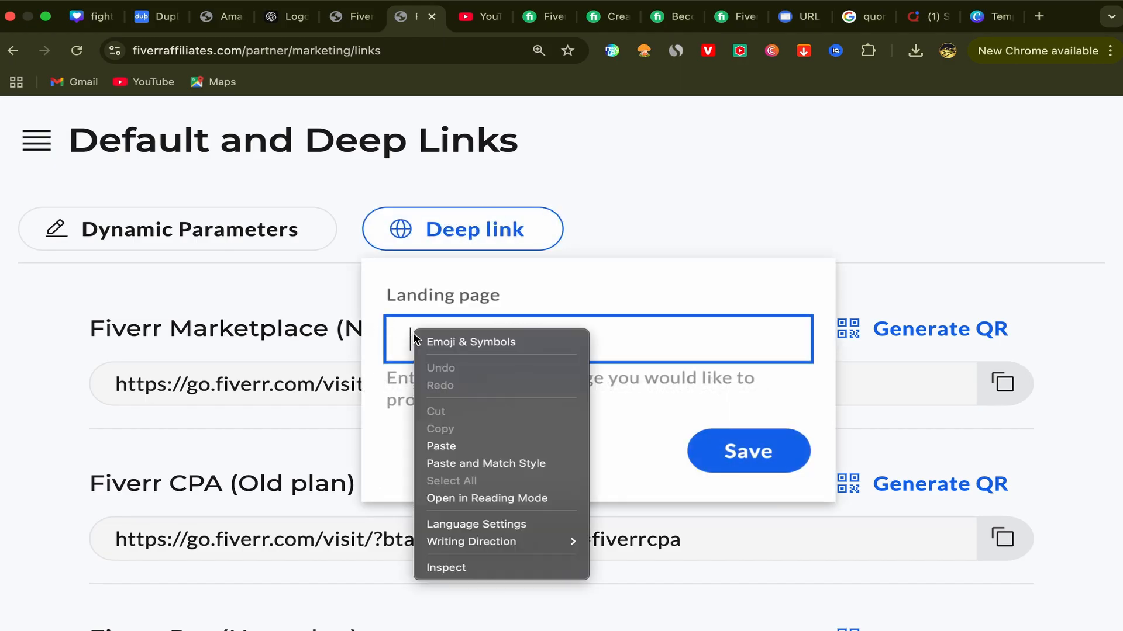
left_click(445, 447)
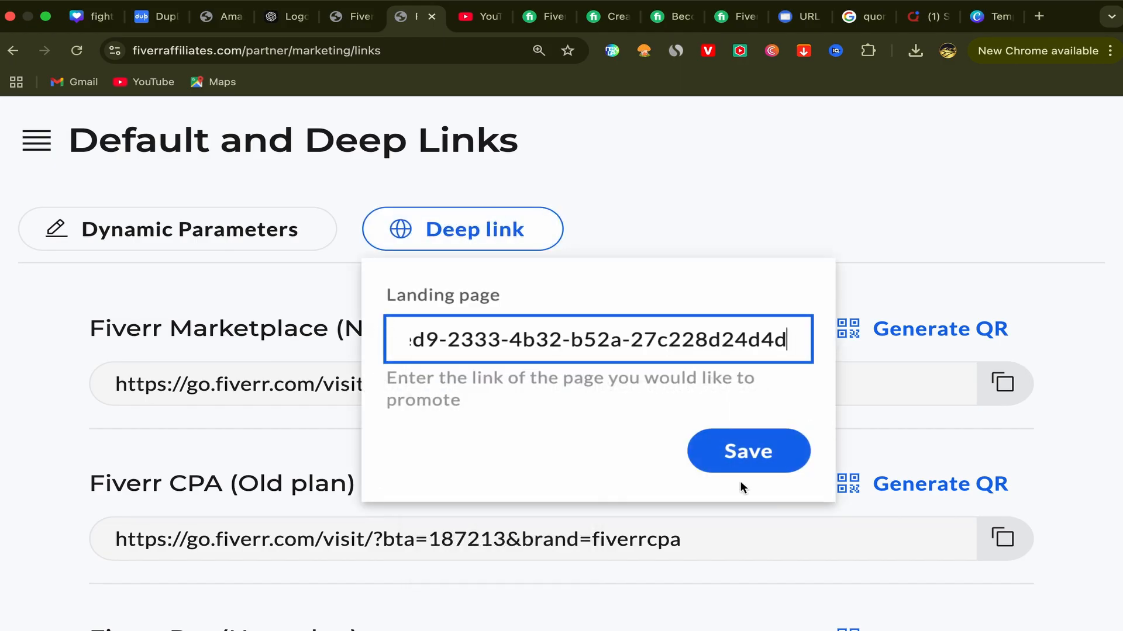
left_click(757, 452)
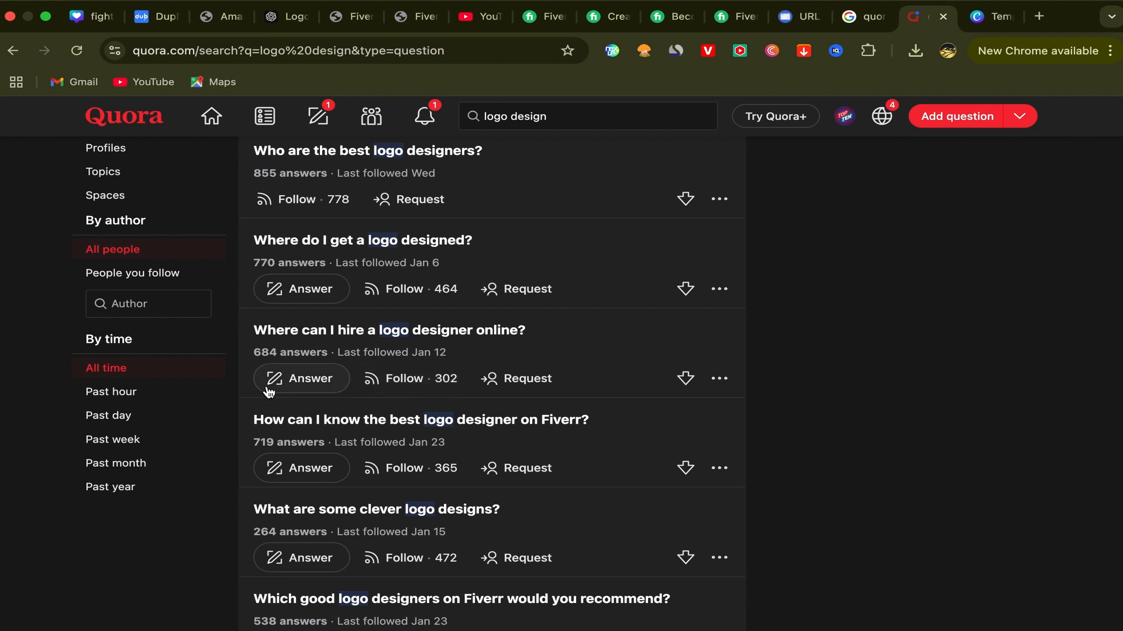
- Open an answer draft for Quora's "Where can I hire a logo designer online?" and start a new ChatGPT conversation
left_click(297, 381)
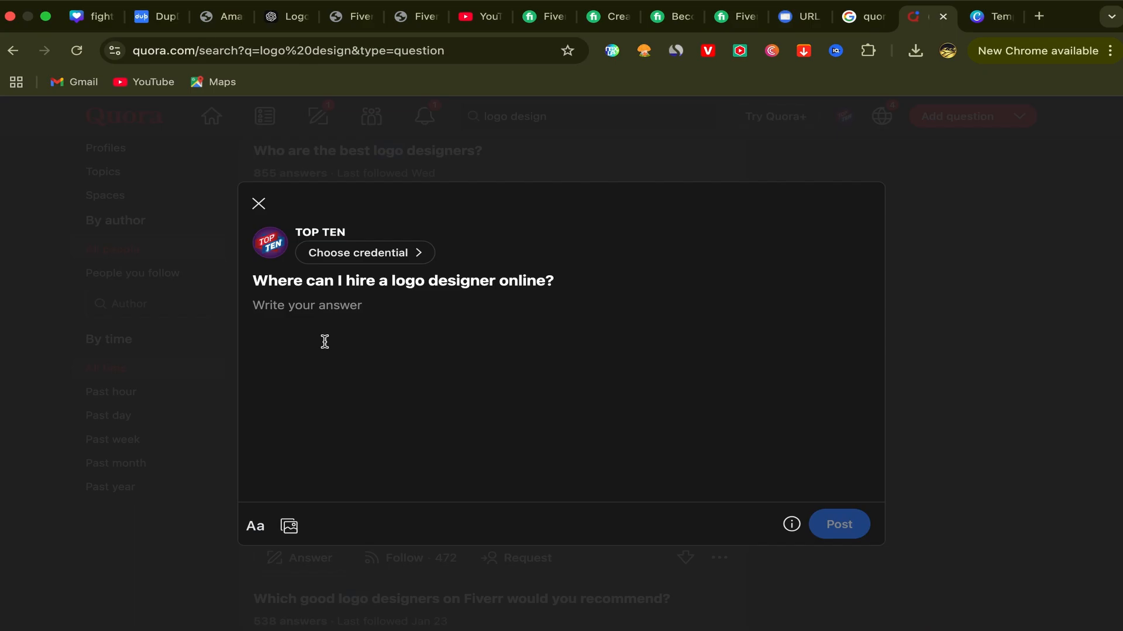
left_click(291, 18)
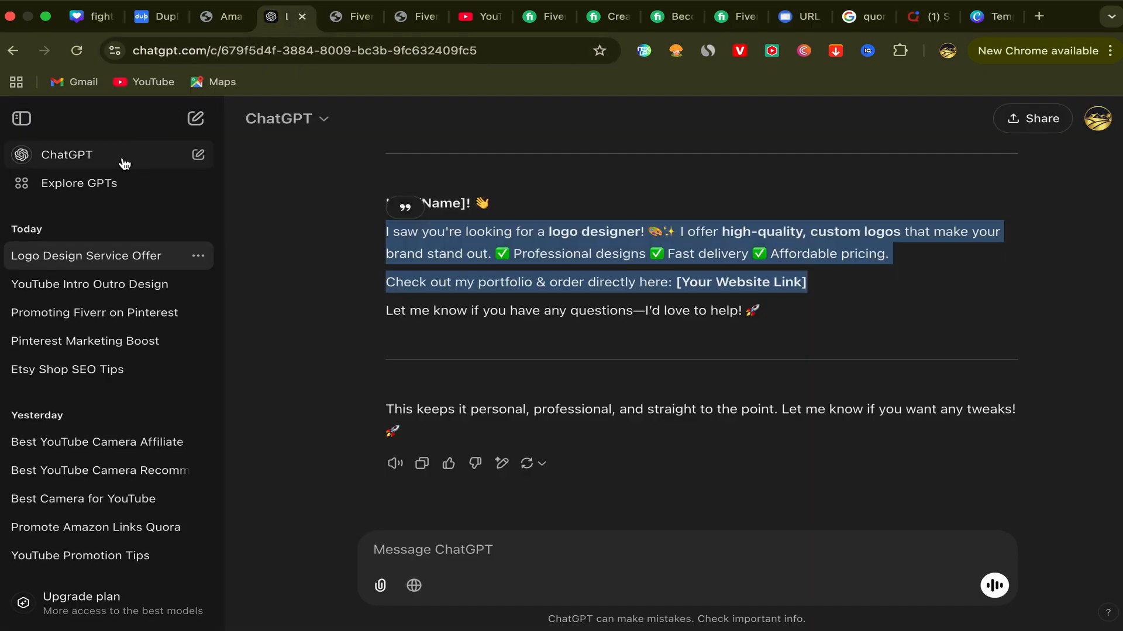
left_click(125, 162)
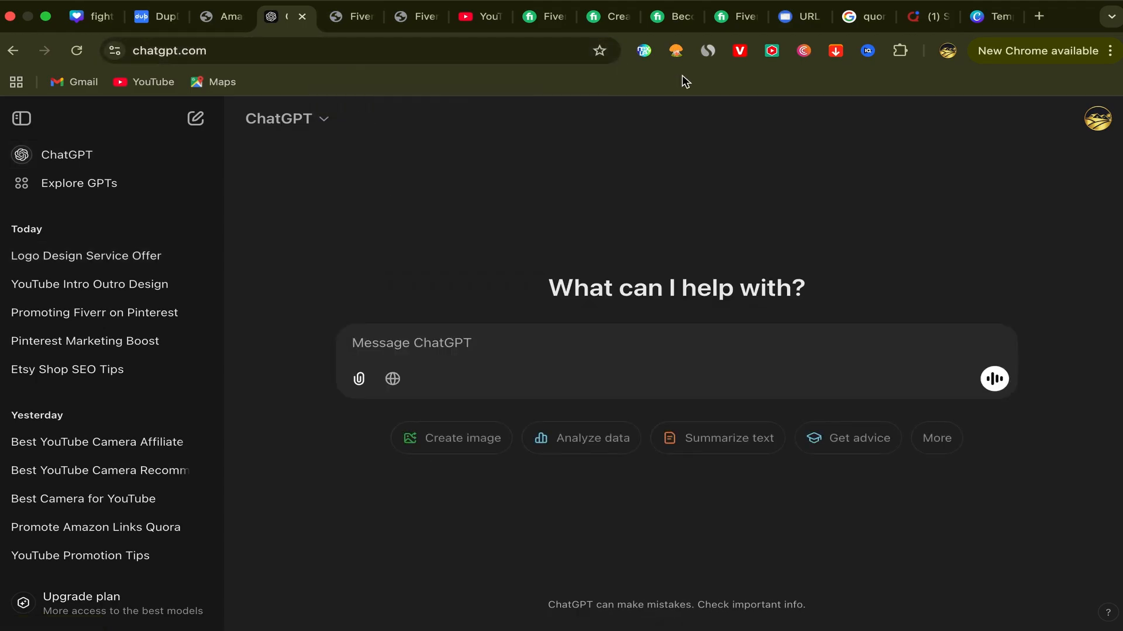
left_click(931, 21)
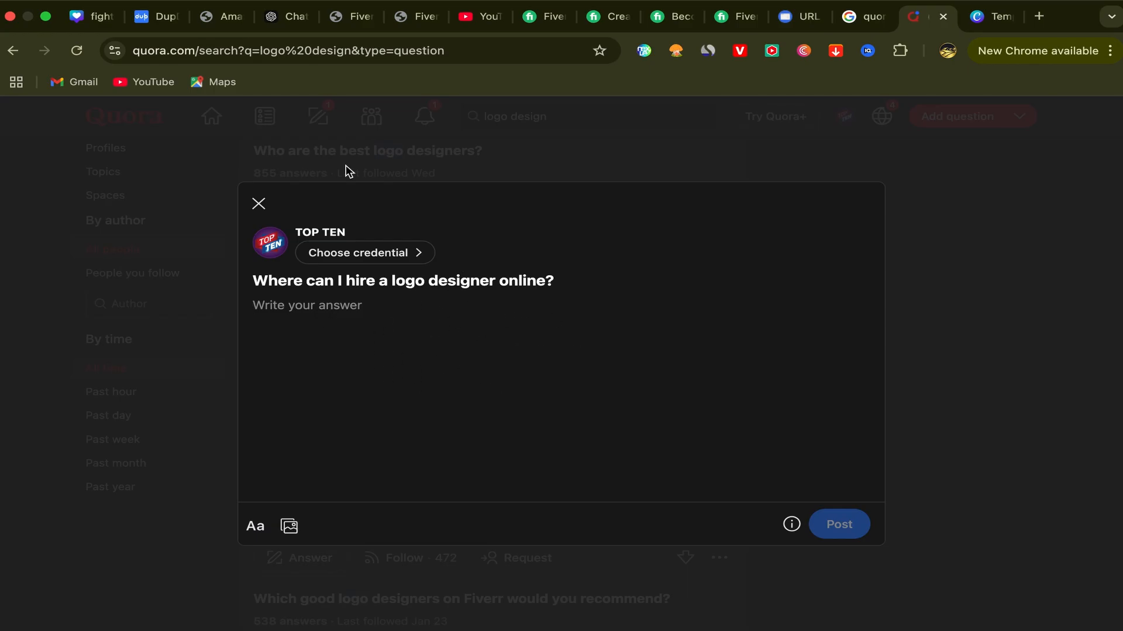
left_click(283, 16)
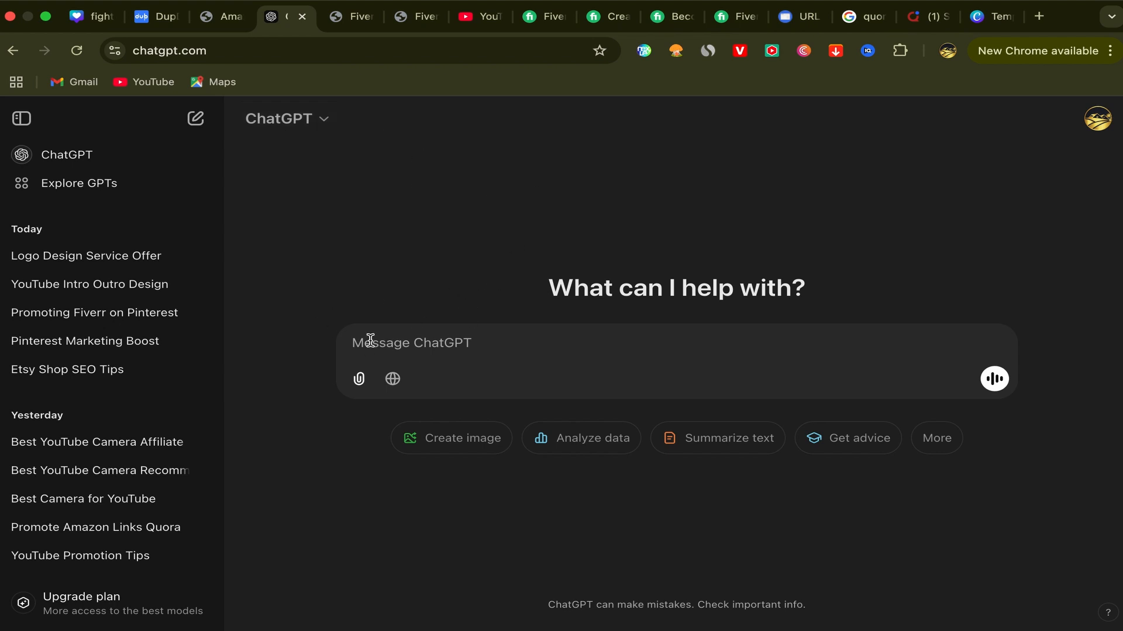
- Ask ChatGPT for a professional Quora answer to people searching for a logo designer, with my website link to a logo design service
type("create a")
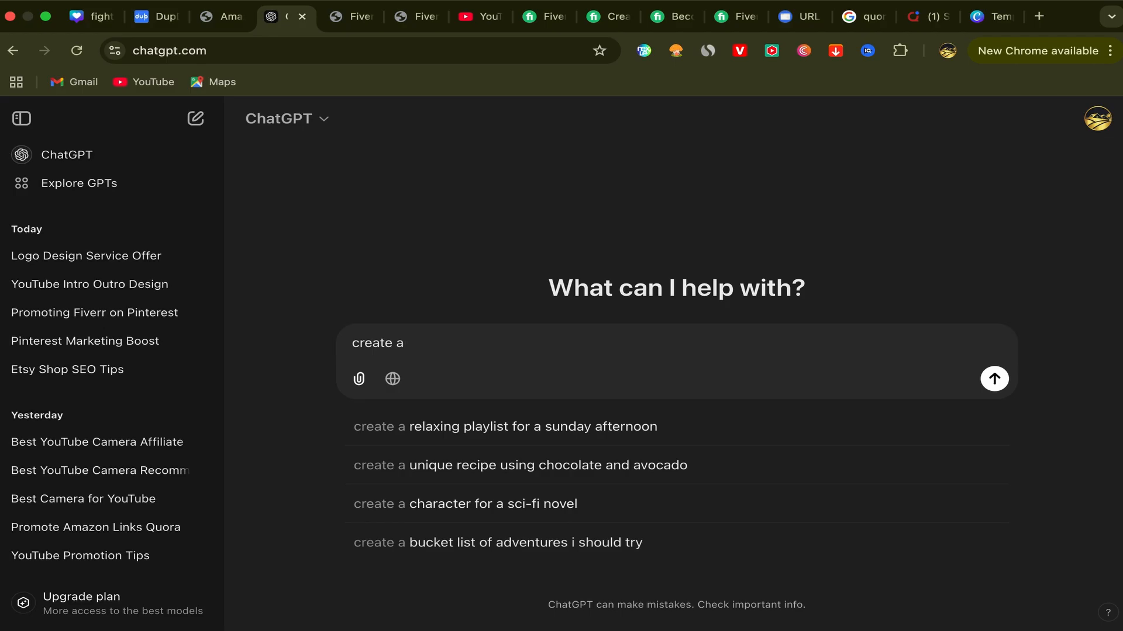
type("profe")
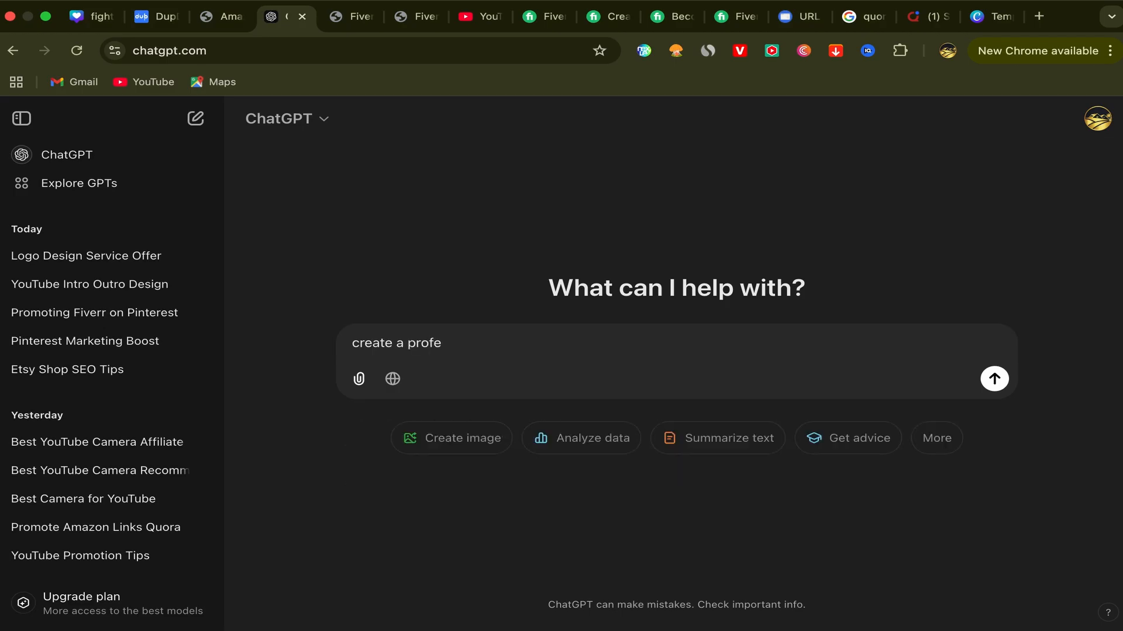
type("ssional")
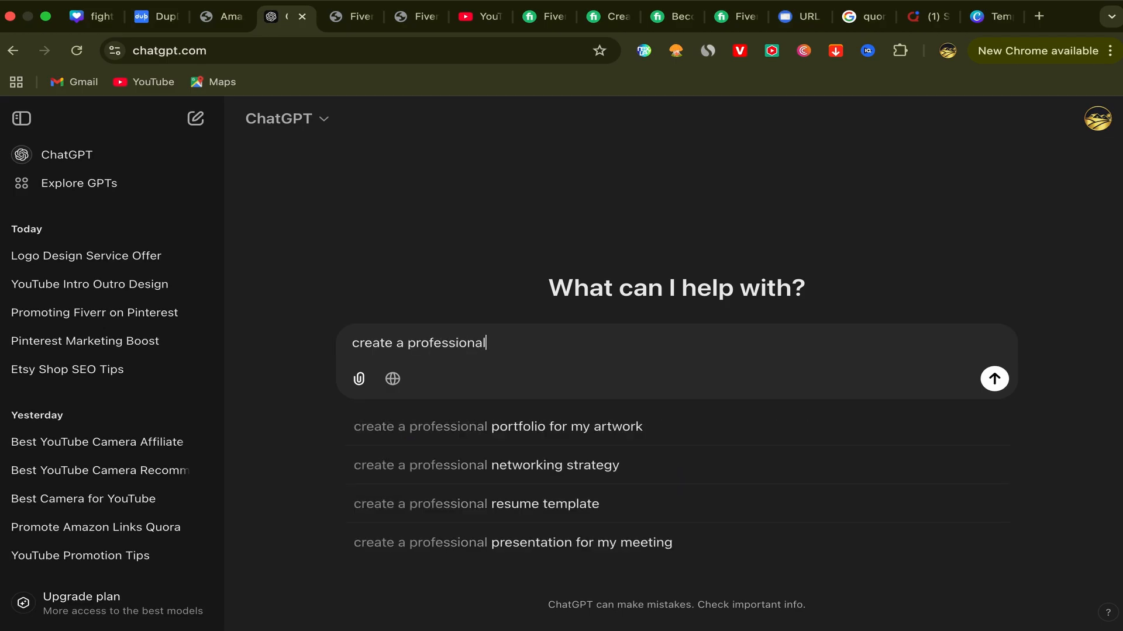
type(" messag")
key("BackSpace")
key("BackSpace")
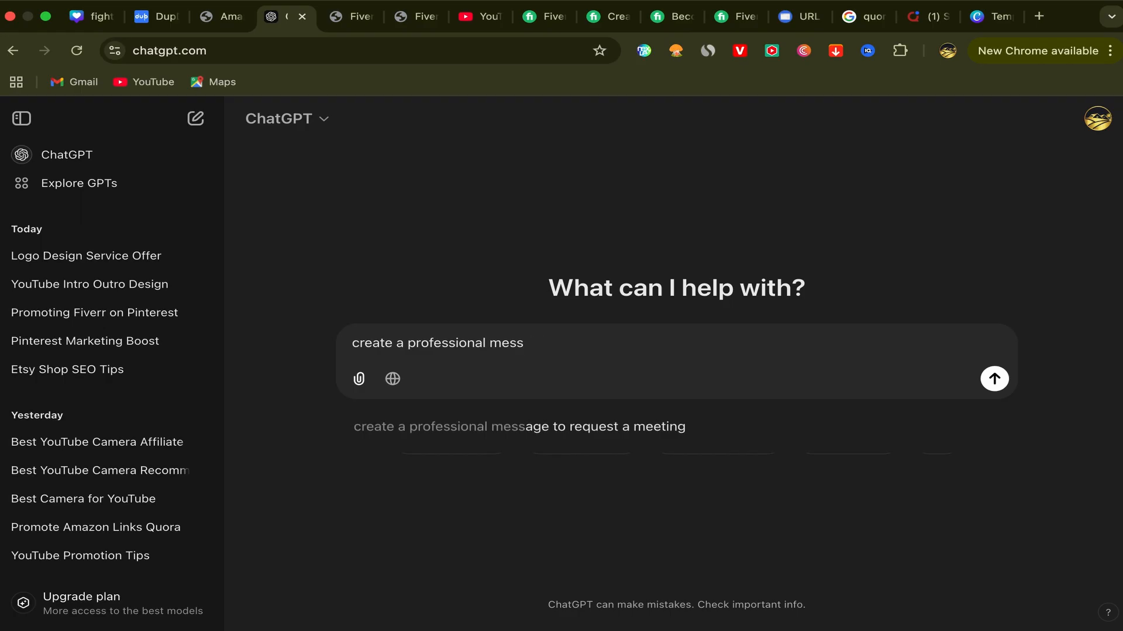
key("BackSpace")
key("BackSpace")
key("BackSpace")
key("BackSpace")
key("BackSpace")
type("ans")
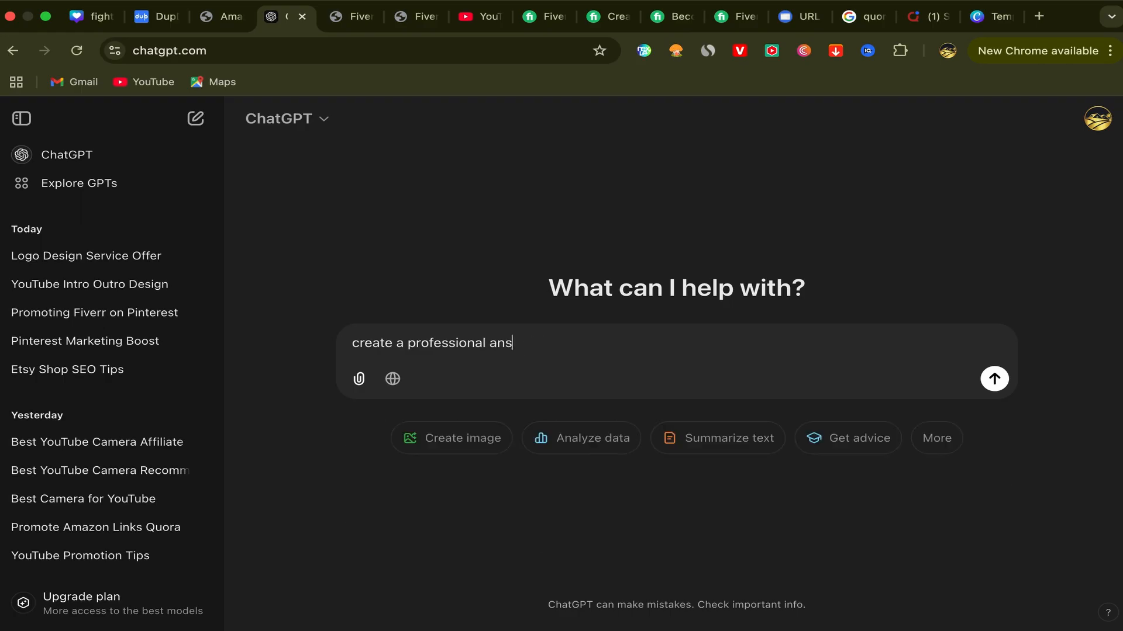
type("wer that i can use on quo")
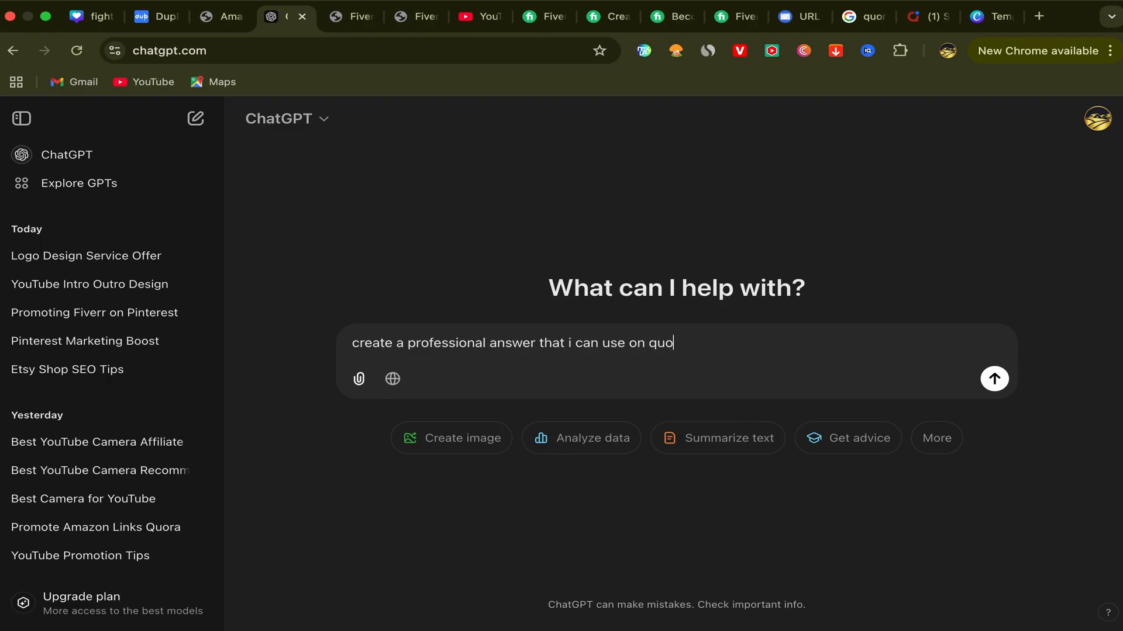
type("ra to answer")
type("people who ")
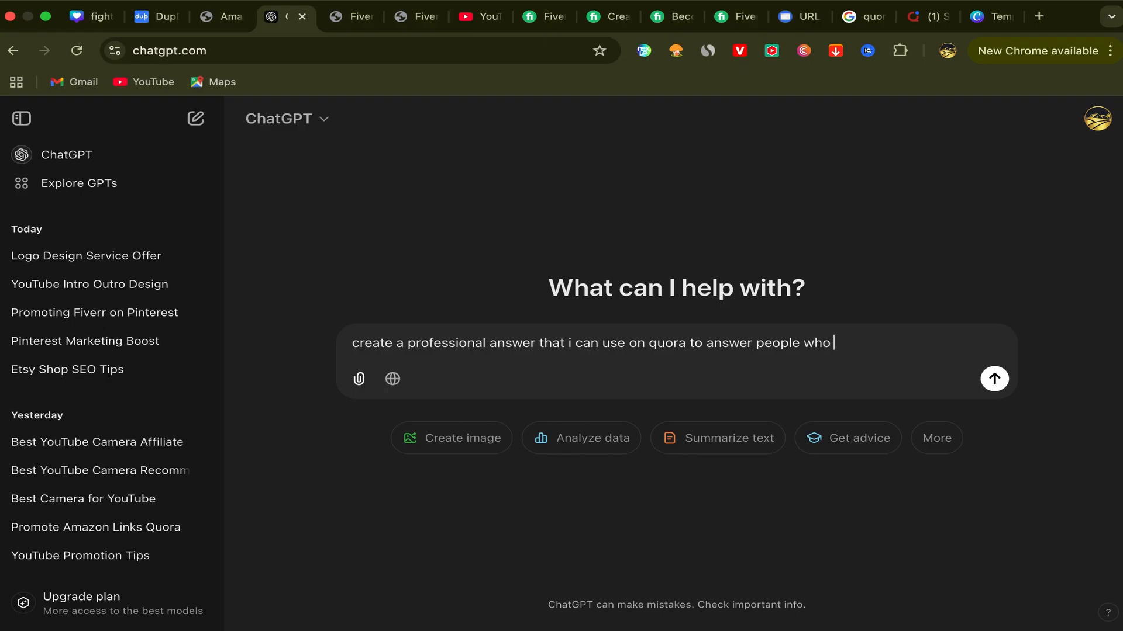
type("search for logo des")
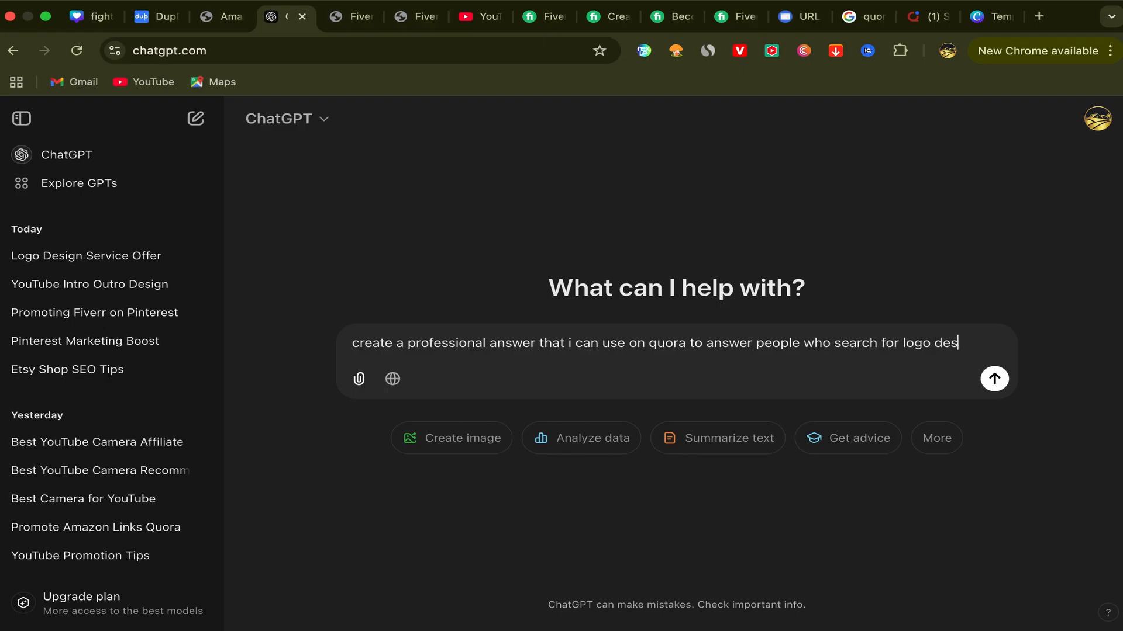
type("igner")
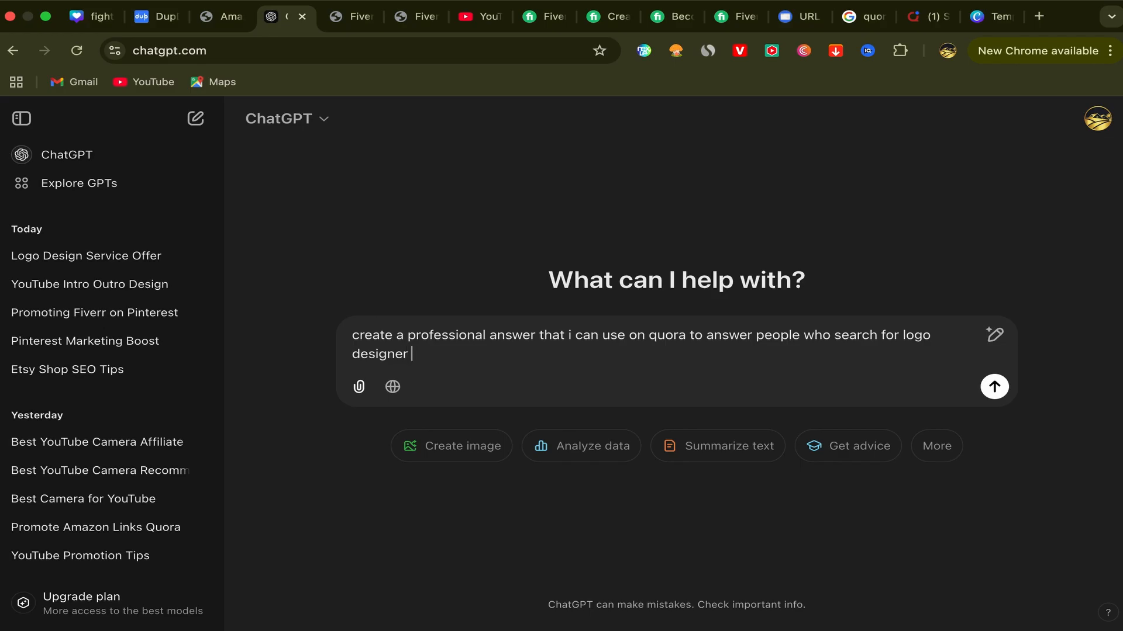
type(" on quora with my")
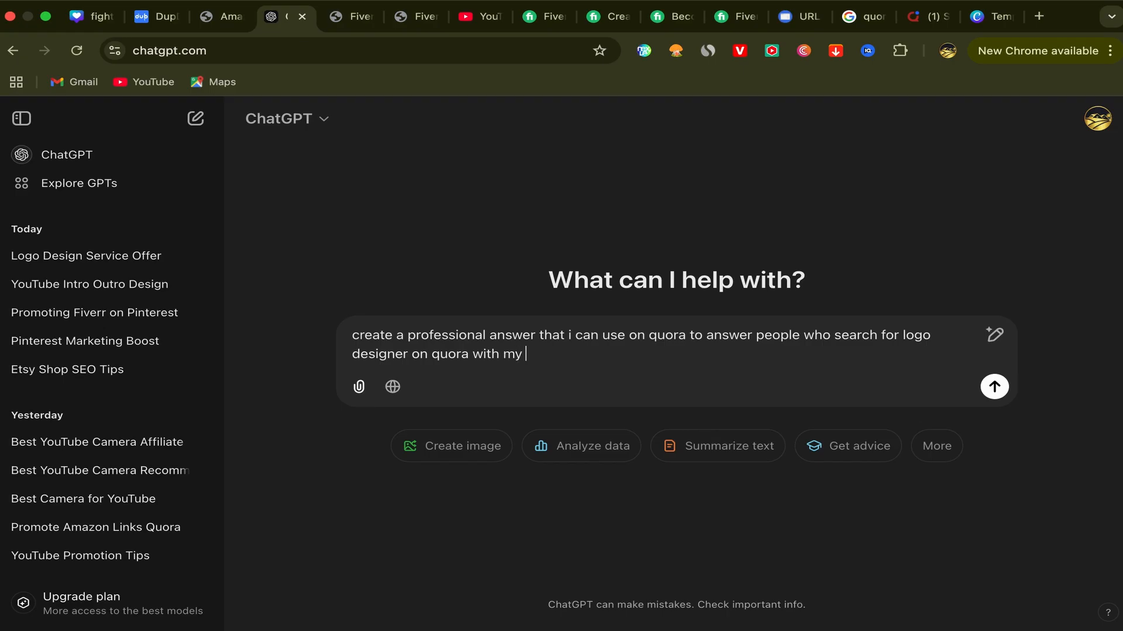
type(" website link to logo")
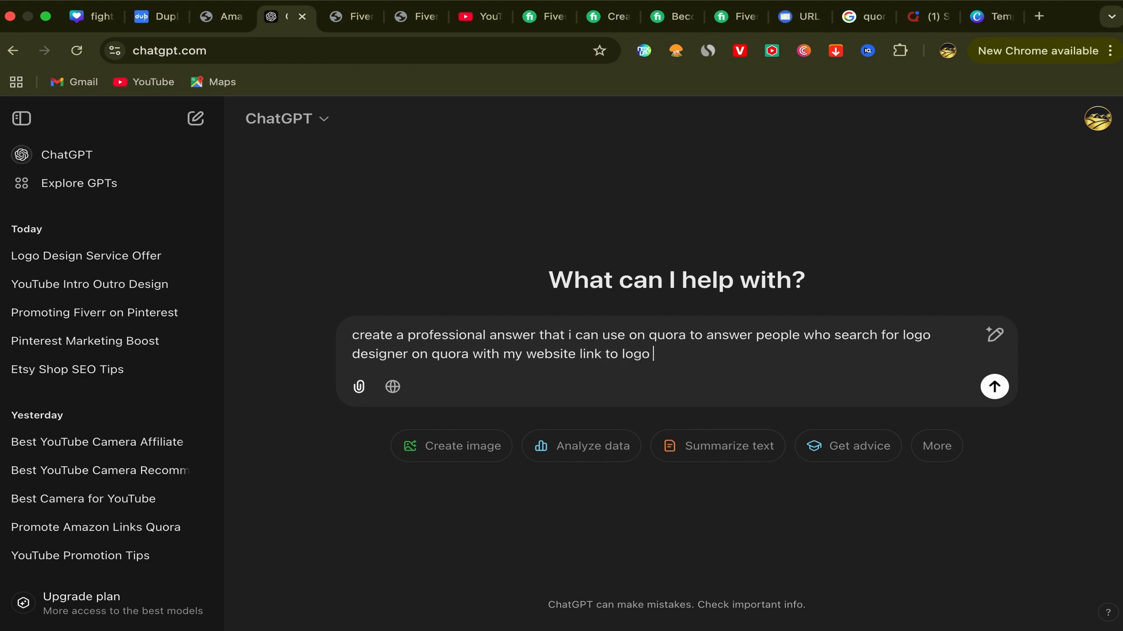
type(" design service")
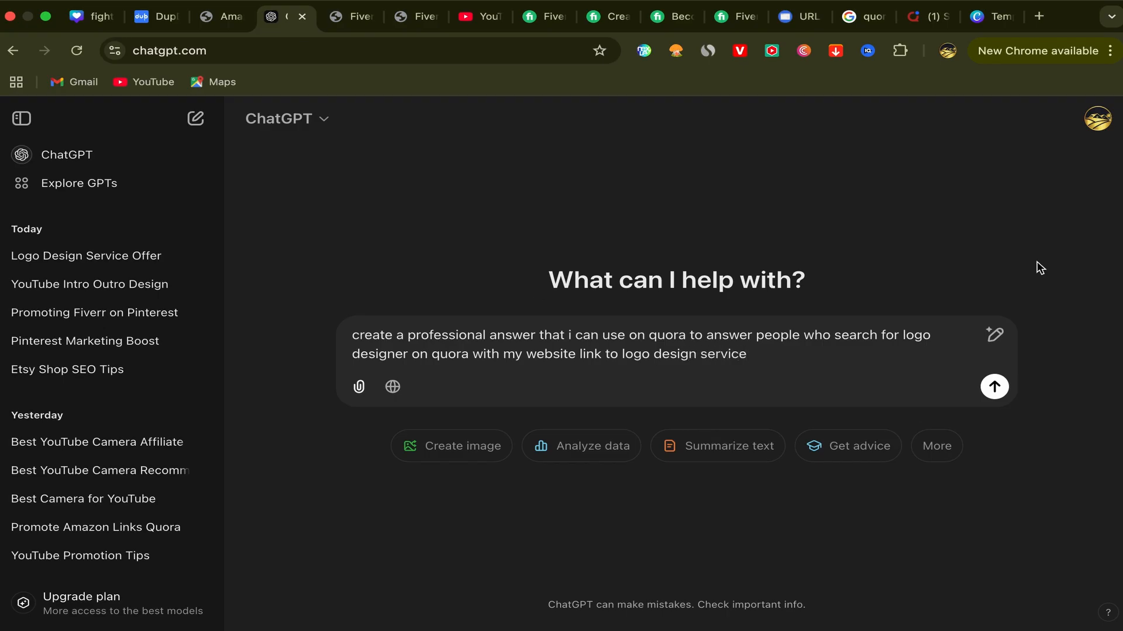
left_click(996, 391)
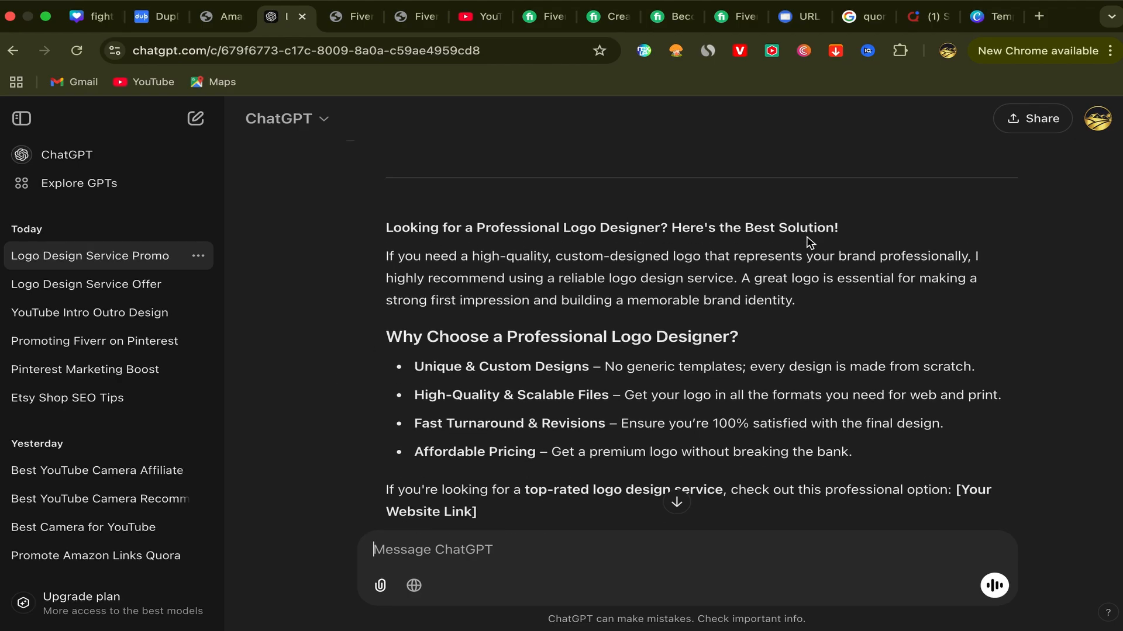
- Copy the generated answer from its "Looking for a Professional Logo Designer?" heading through the closing line offering guidance "in the right direction!"
scroll(605, 258, "down", 2)
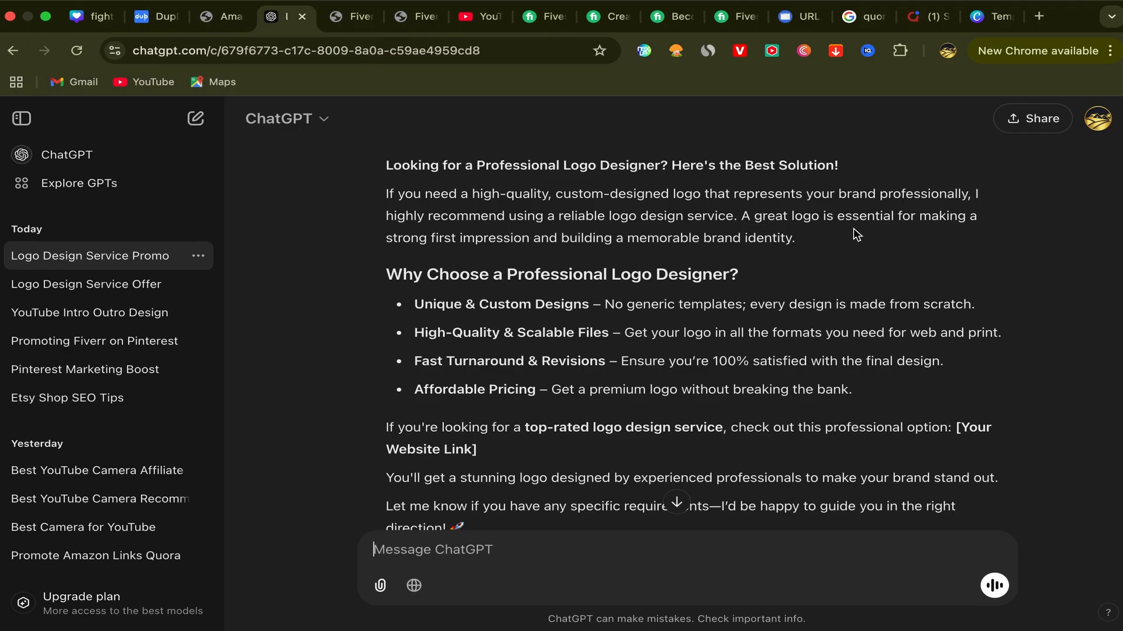
scroll(518, 304, "down", 3)
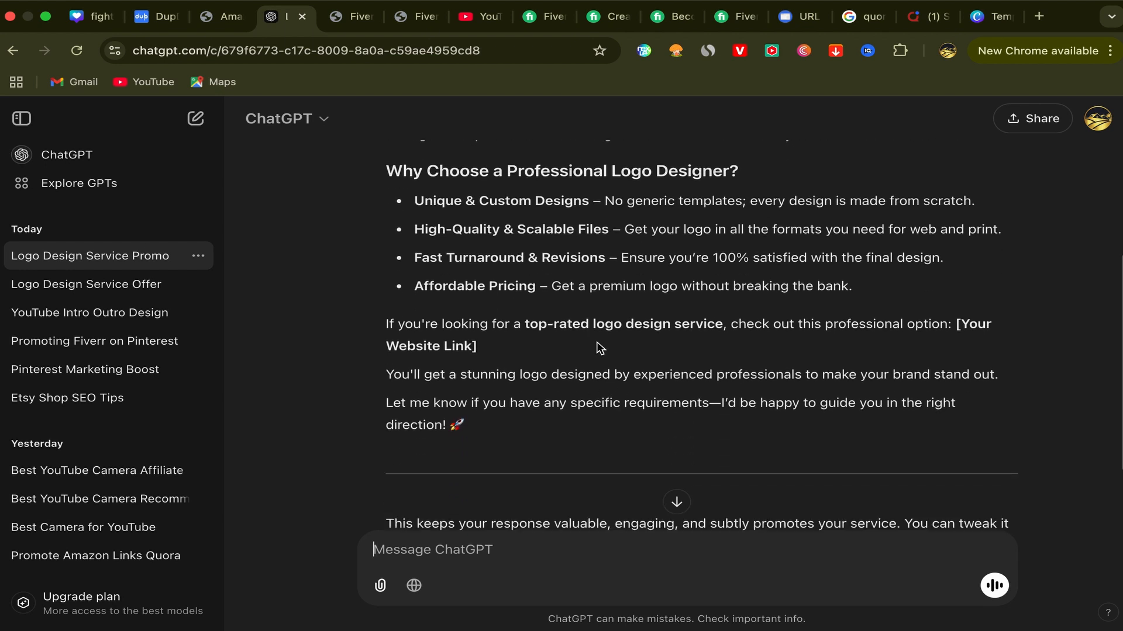
scroll(596, 341, "down", 1)
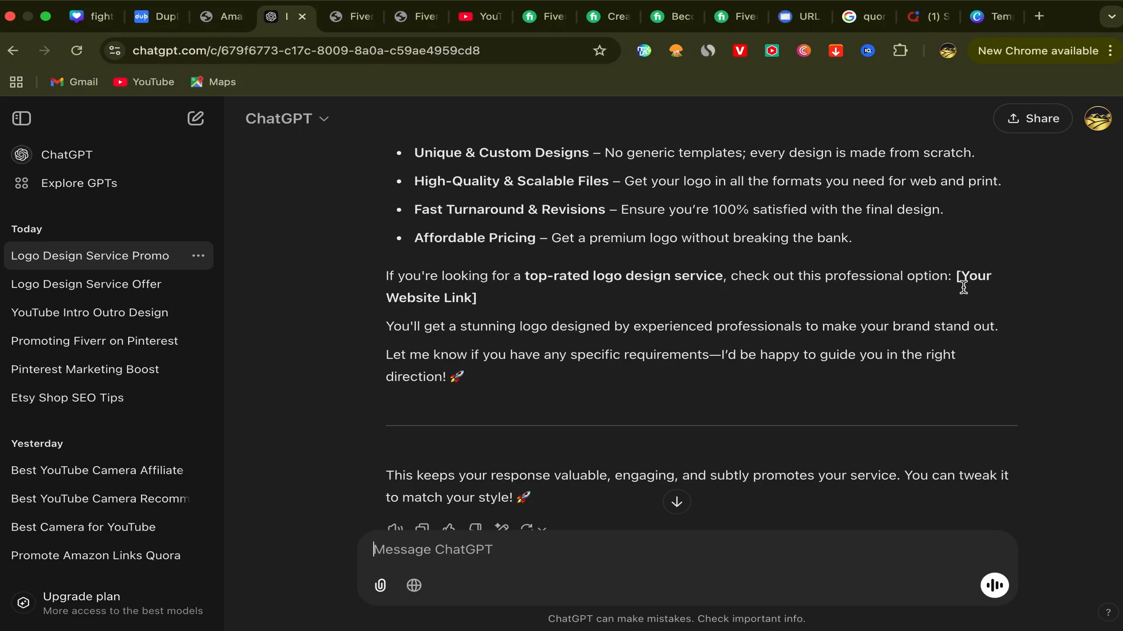
scroll(747, 321, "up", 3)
scroll(737, 310, "up", 3)
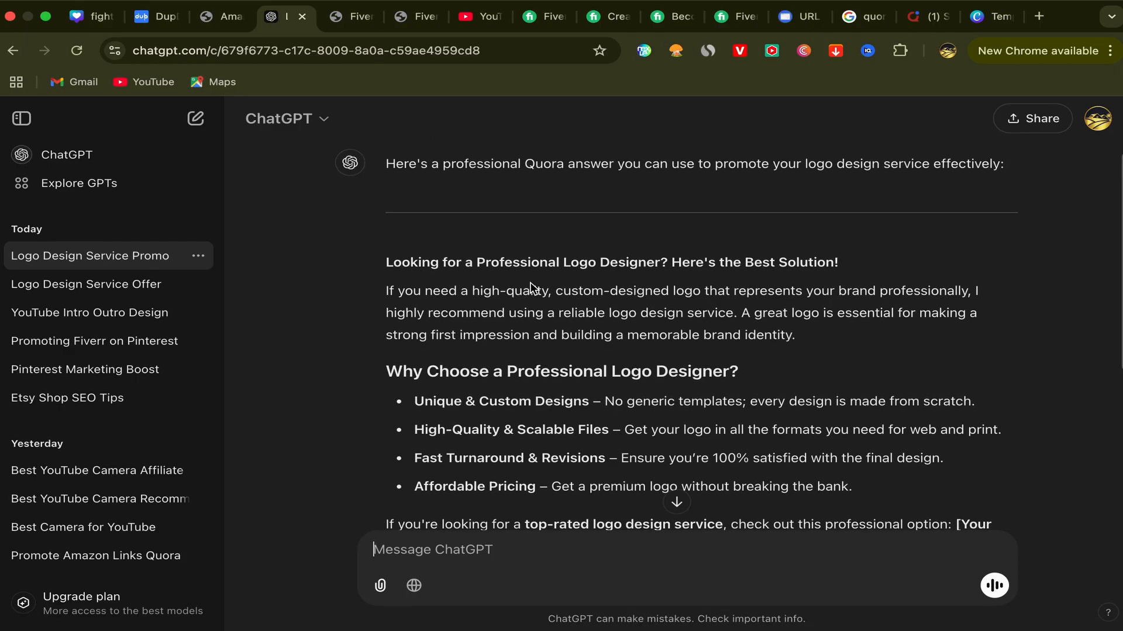
scroll(534, 290, "down", 2)
left_click_drag(382, 186, 619, 321)
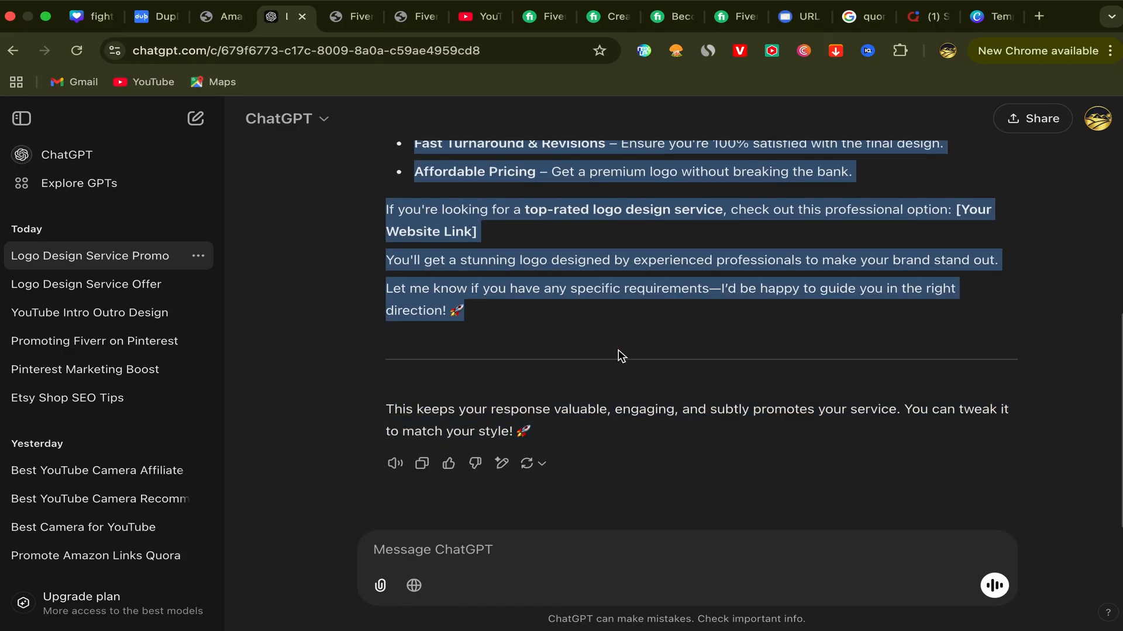
right_click(476, 288)
left_click(502, 321)
- Paste the copied text into the Quora answer draft and delete its "[Your Website Link]" placeholder
left_click(931, 23)
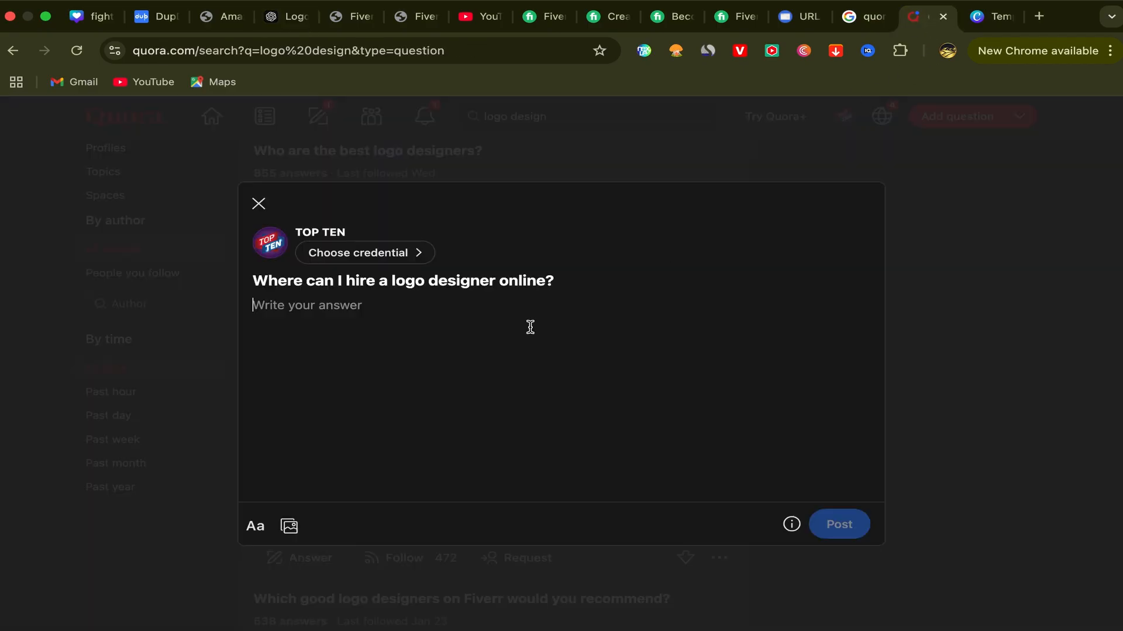
right_click(264, 308)
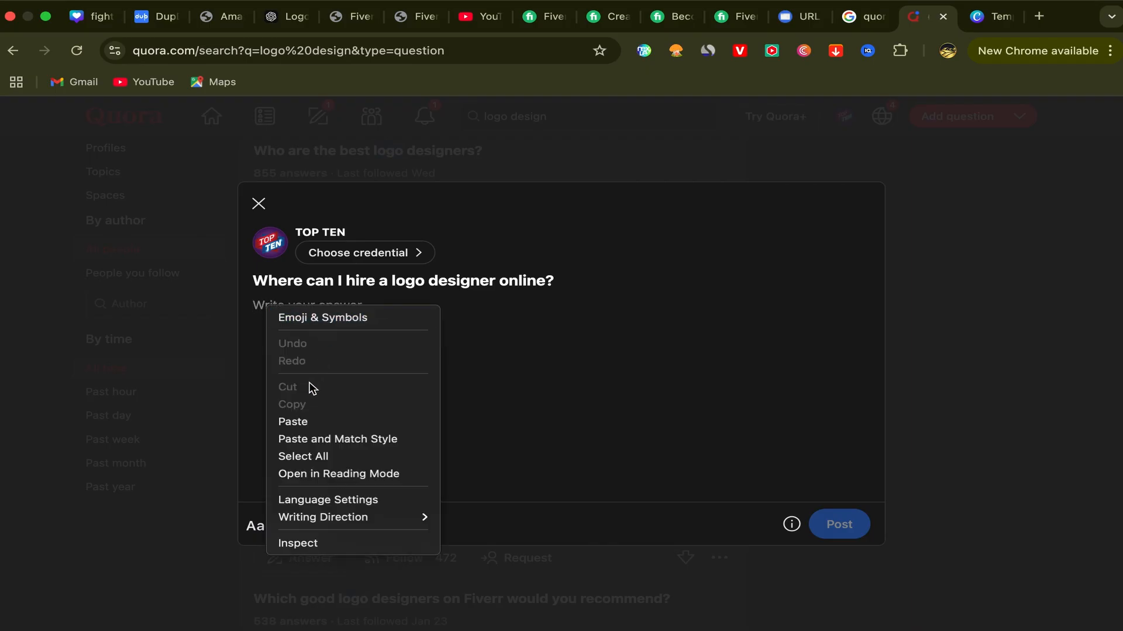
left_click(293, 420)
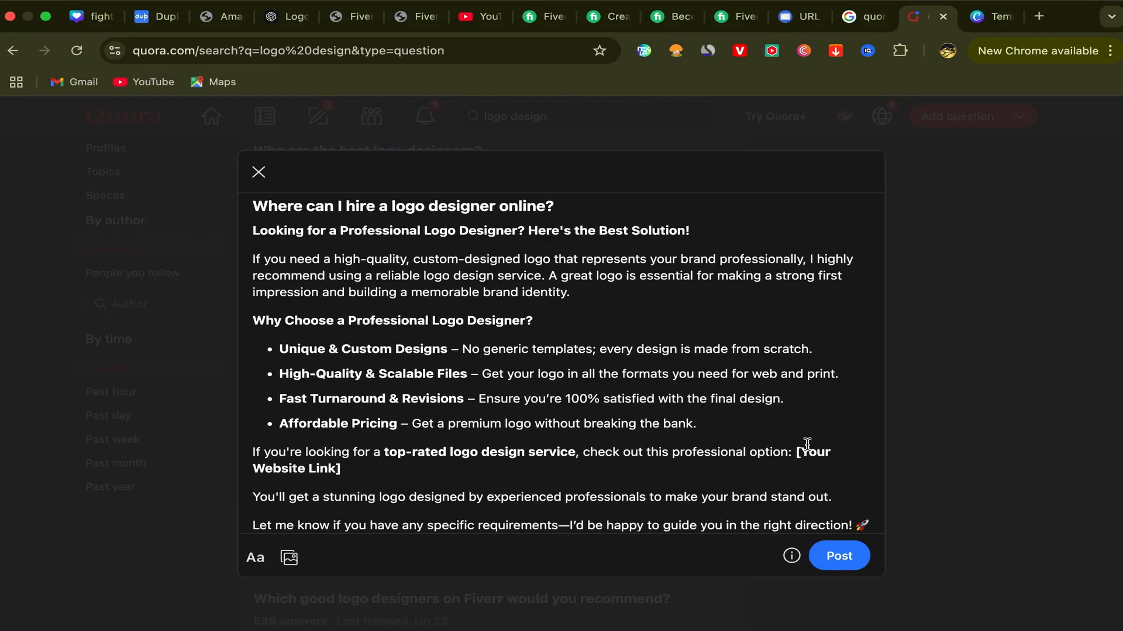
left_click_drag(796, 452, 840, 464)
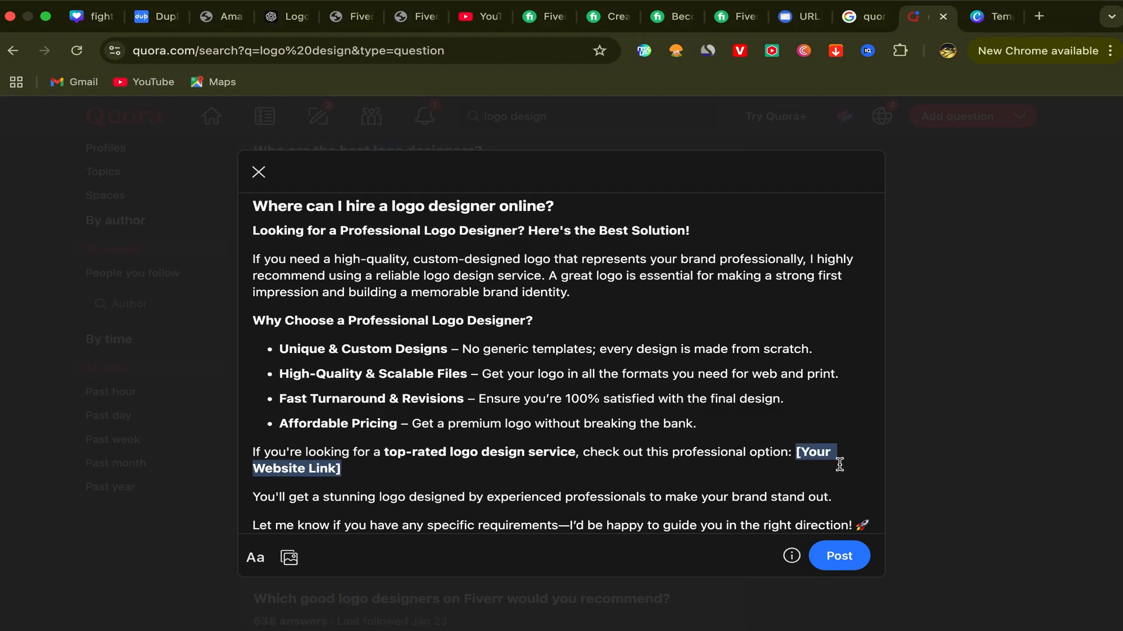
key("BackSpace")
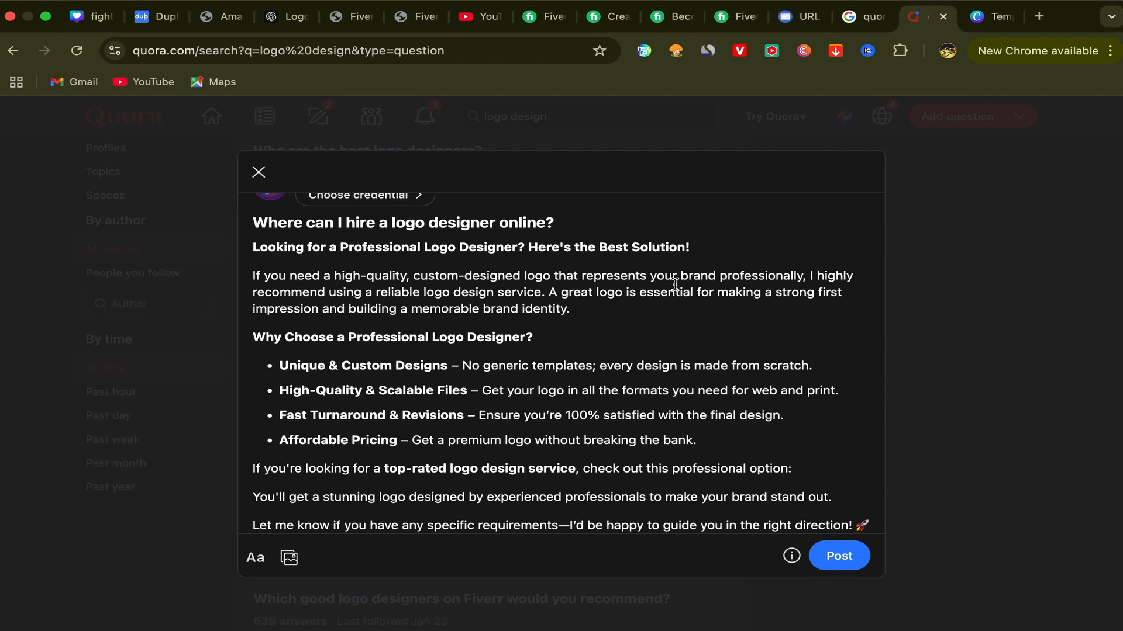
- Switch to the Fiverr affiliate dashboard and copy the Fiverr Marketplace (New plan) deep link
left_click(420, 21)
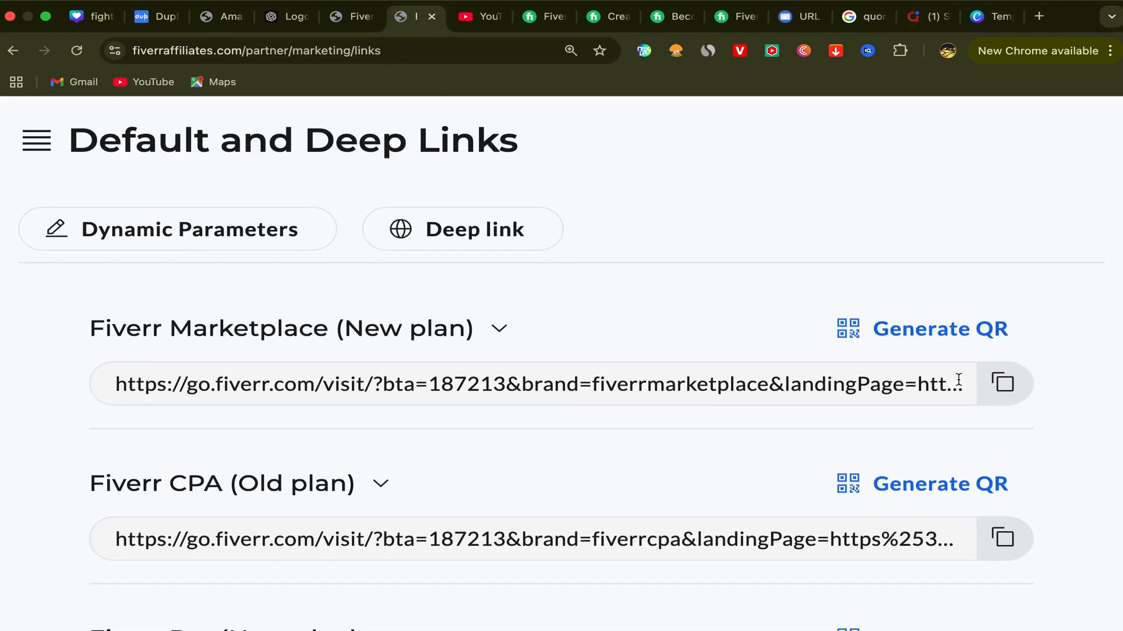
left_click(1002, 383)
left_click(1003, 386)
- Switch to the Short URL site, shorten the copied affiliate link and copy the resulting short address
left_click(804, 17)
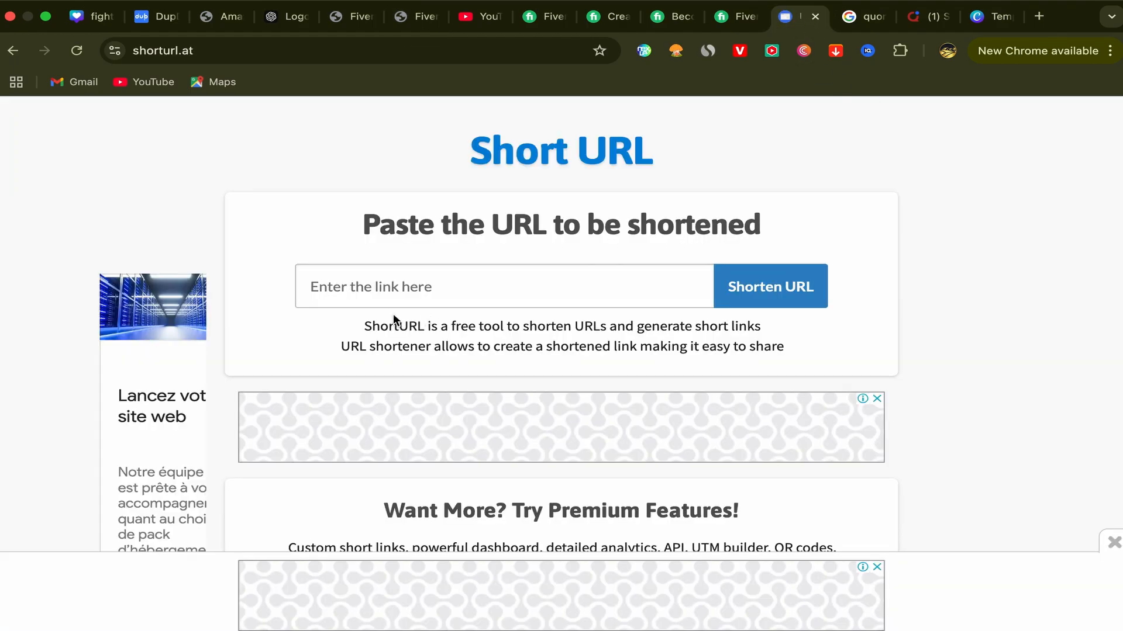
left_click(316, 285)
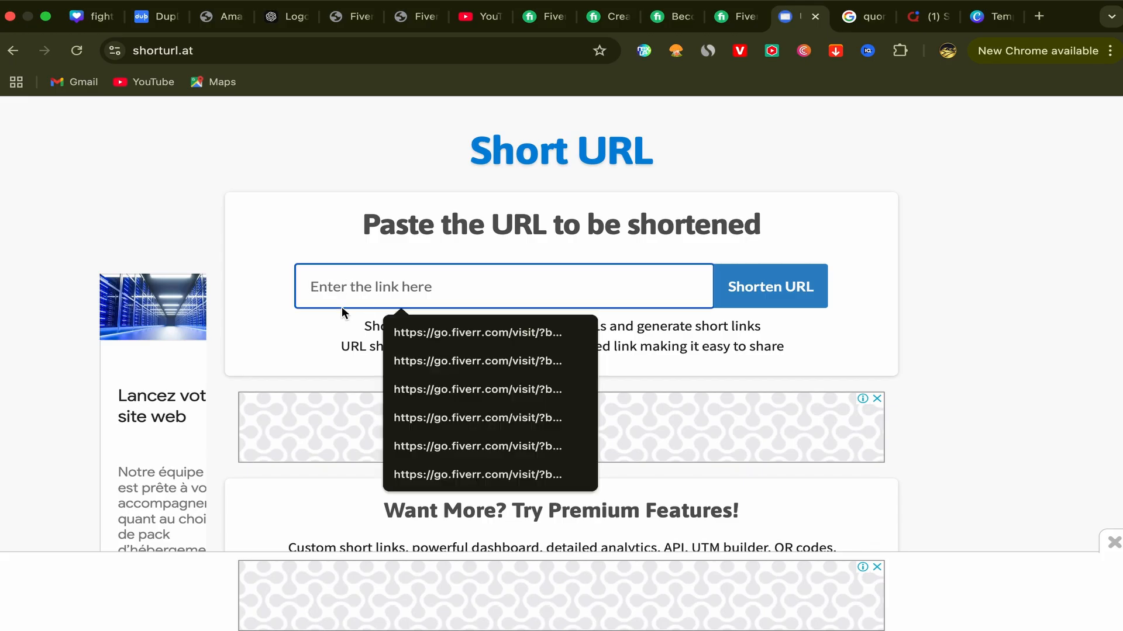
right_click(323, 289)
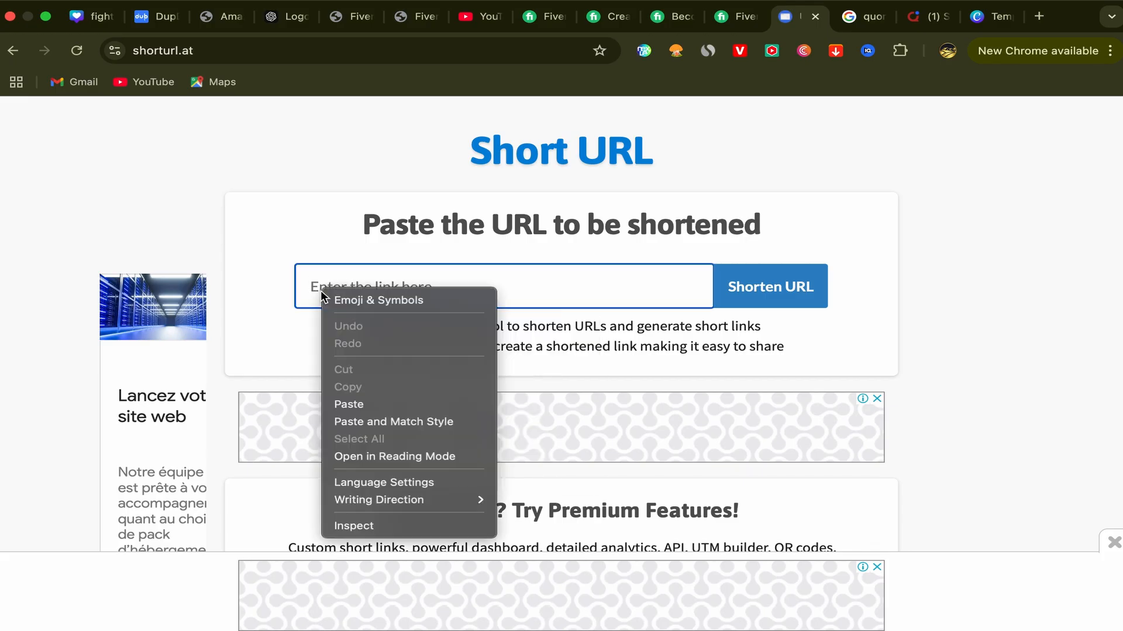
left_click(363, 404)
left_click(744, 287)
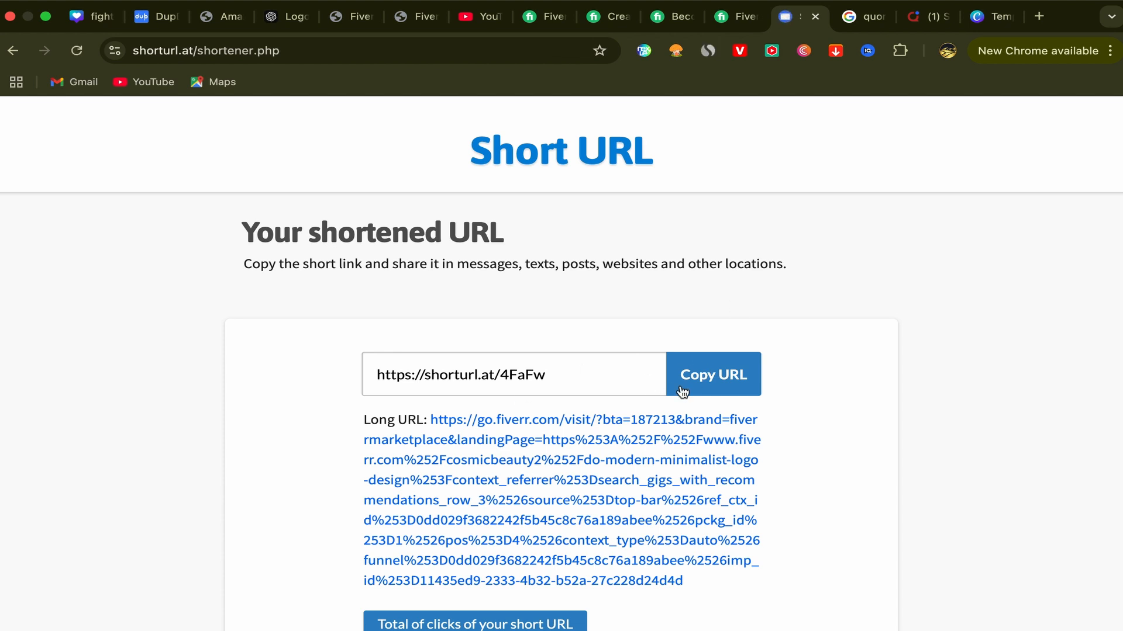
left_click(685, 387)
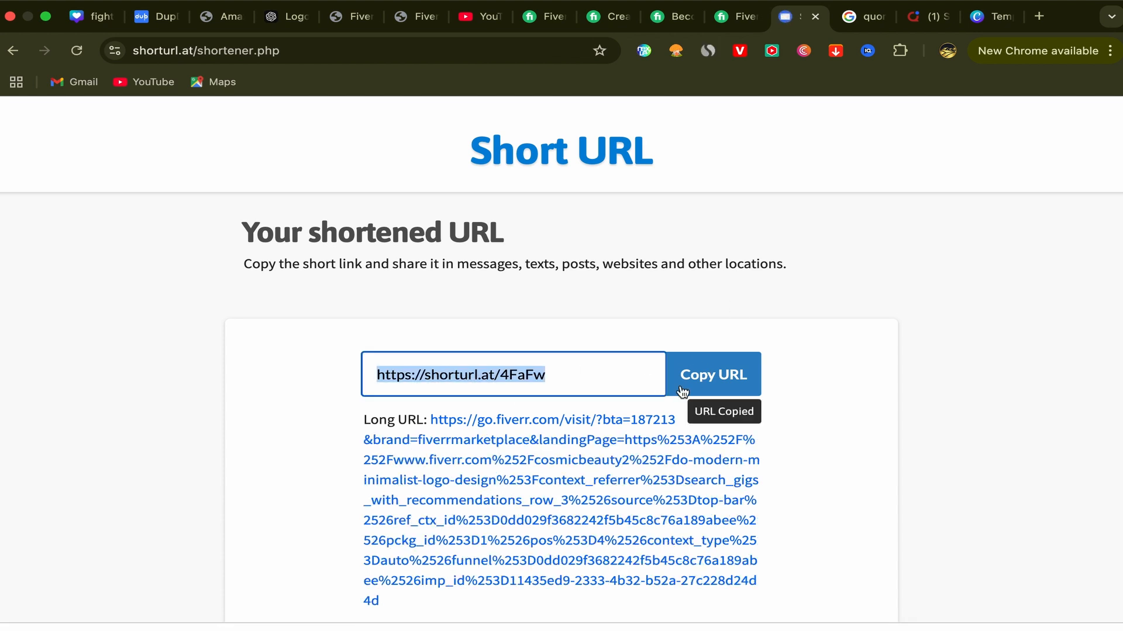
- Insert the short link into the Quora draft after "check out this professional option:" and post the answer
left_click(933, 21)
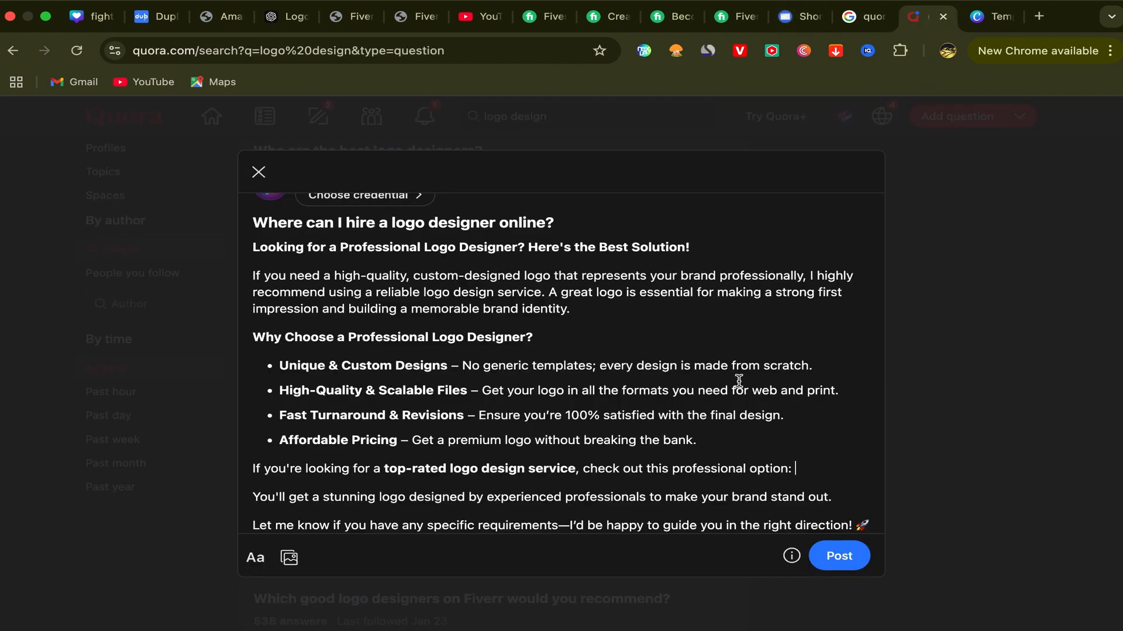
right_click(801, 473)
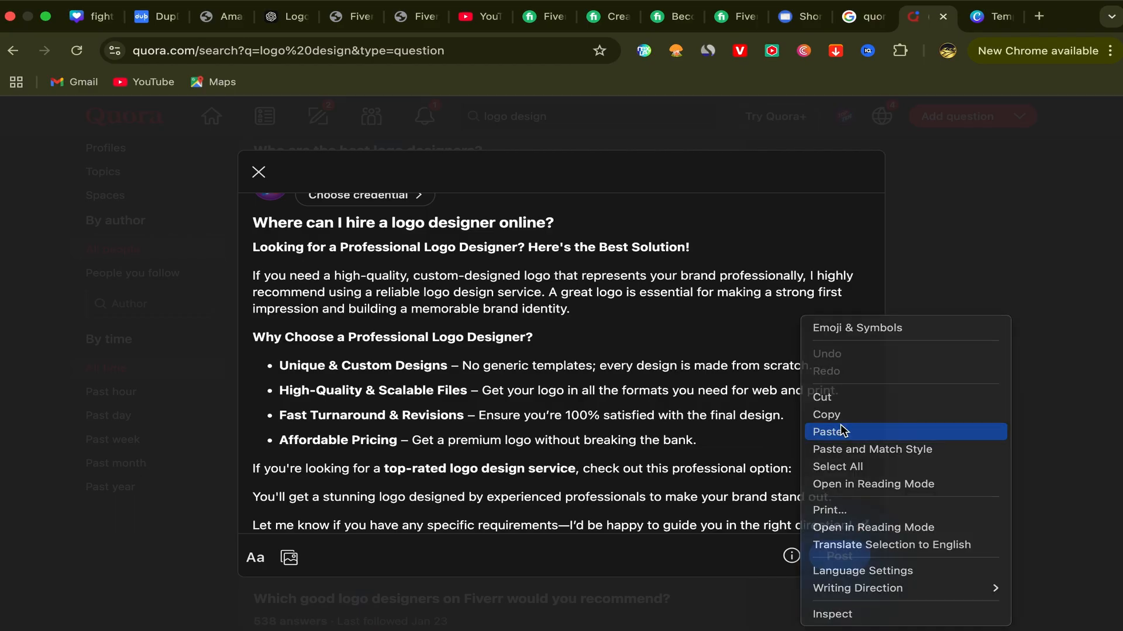
left_click(842, 431)
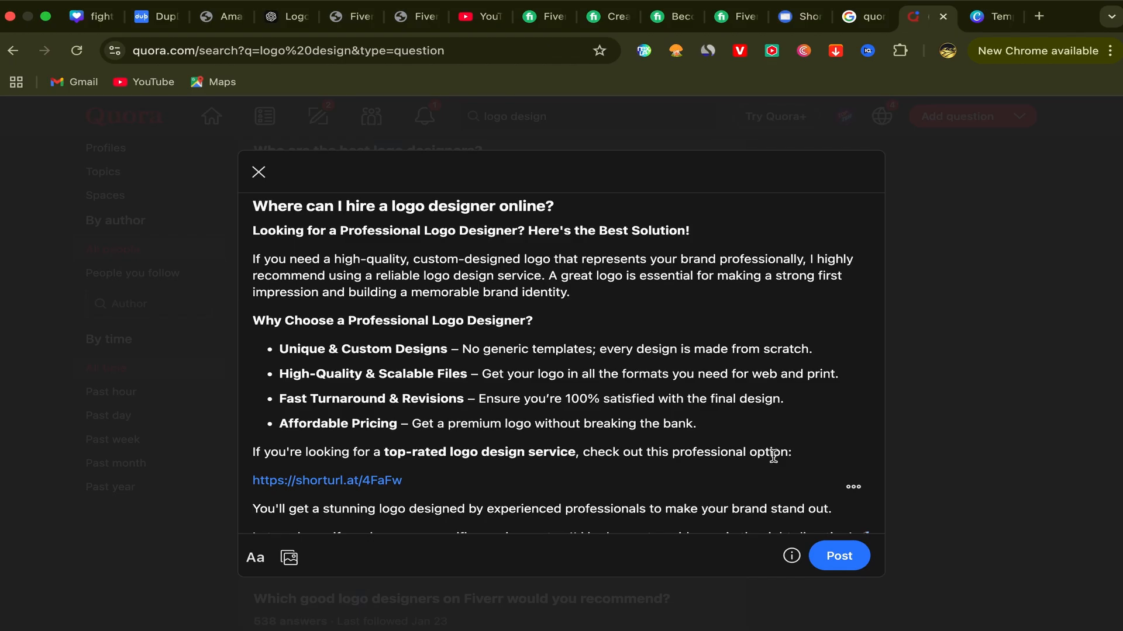
scroll(607, 406, "up", 1)
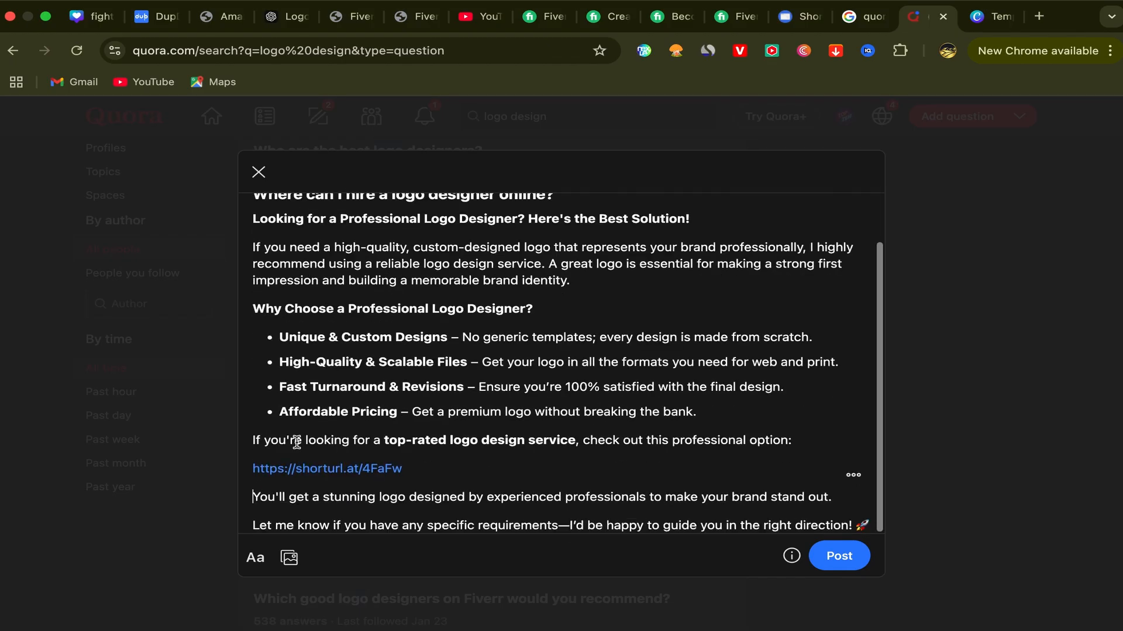
scroll(603, 410, "down", 2)
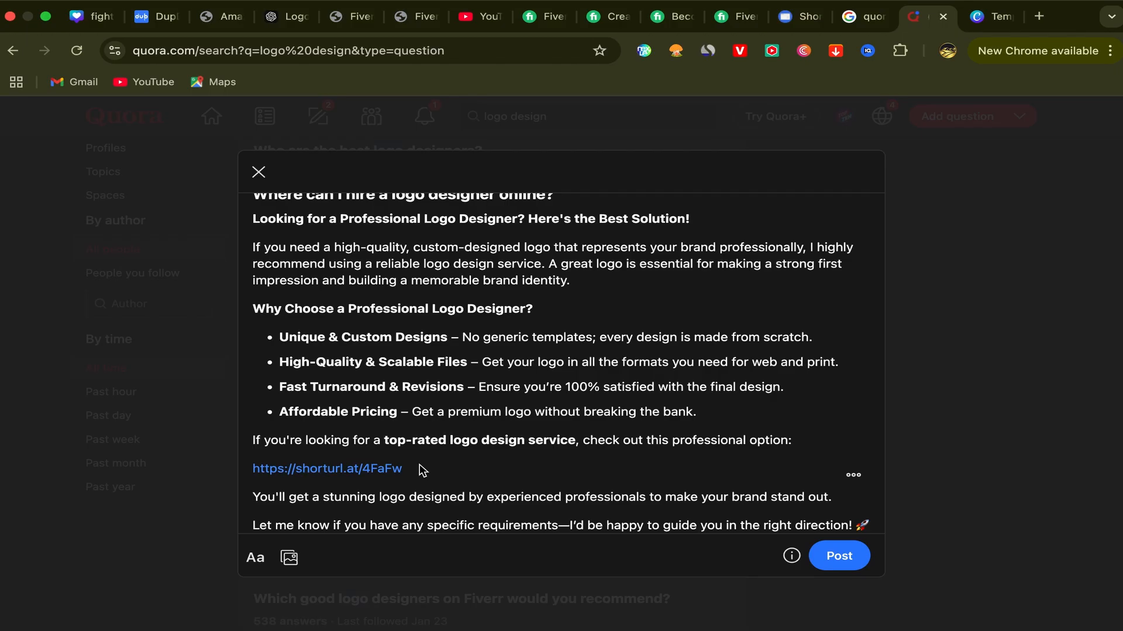
left_click(833, 556)
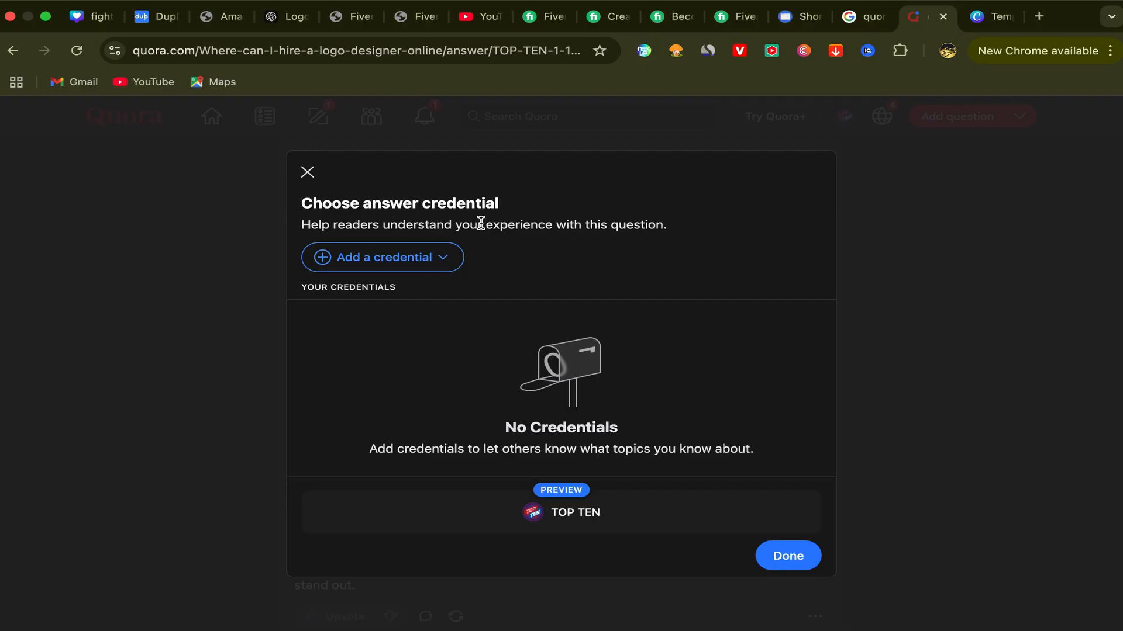
- Dismiss the answer credential dialog without adding a credential and review the posted answer from its heading to the closing line
left_click(307, 172)
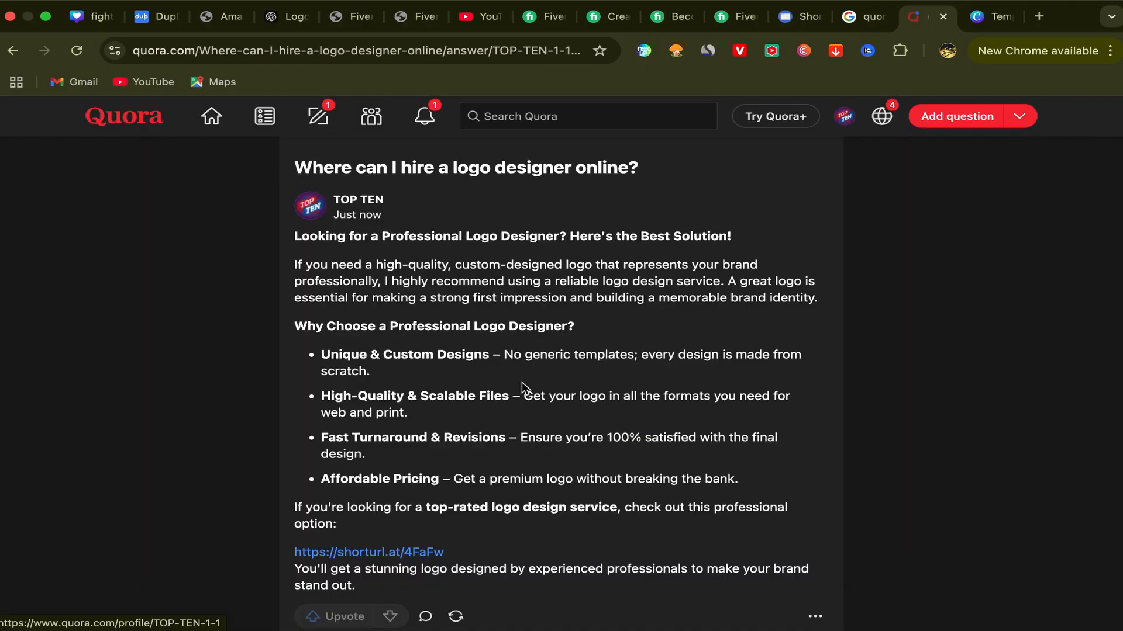
scroll(515, 363, "down", 3)
scroll(597, 443, "up", 2)
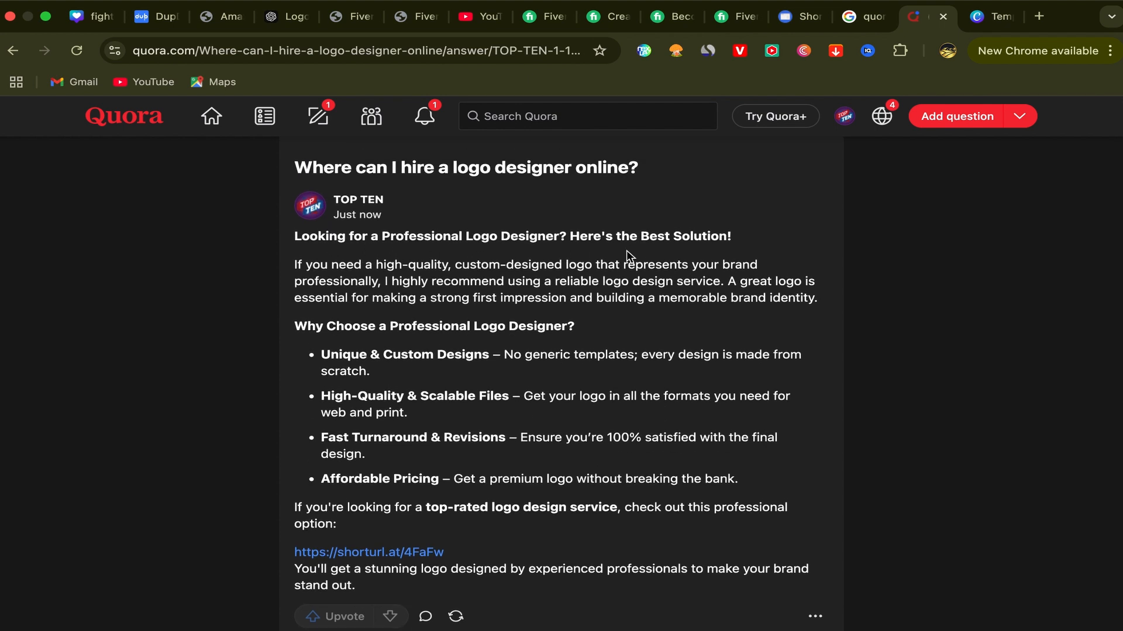
scroll(510, 343, "down", 5)
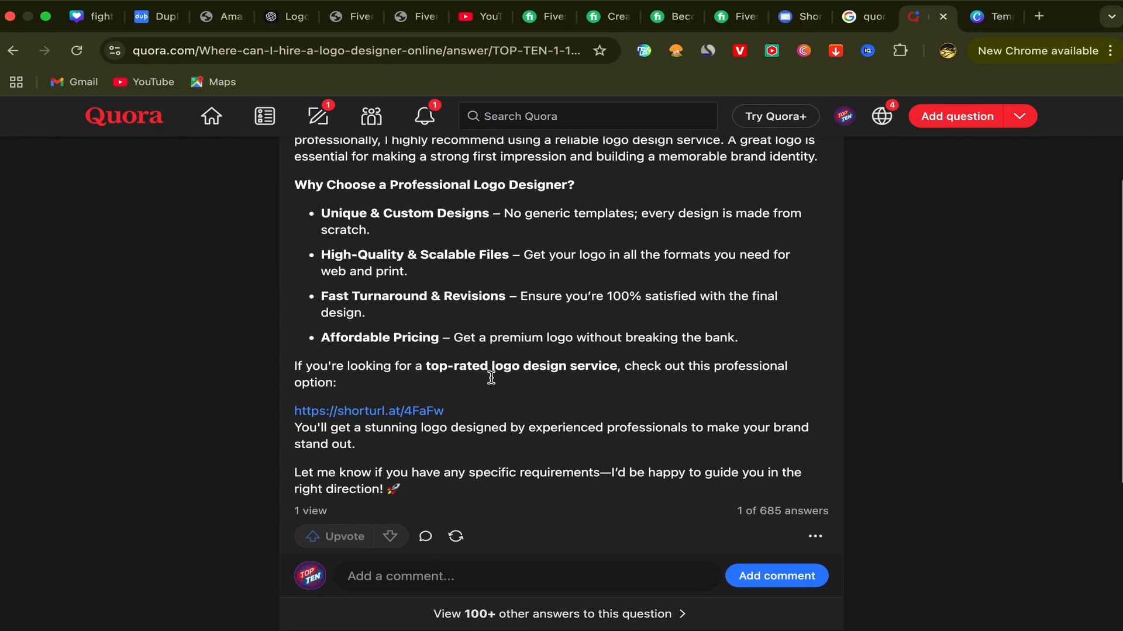
scroll(504, 381, "up", 2)
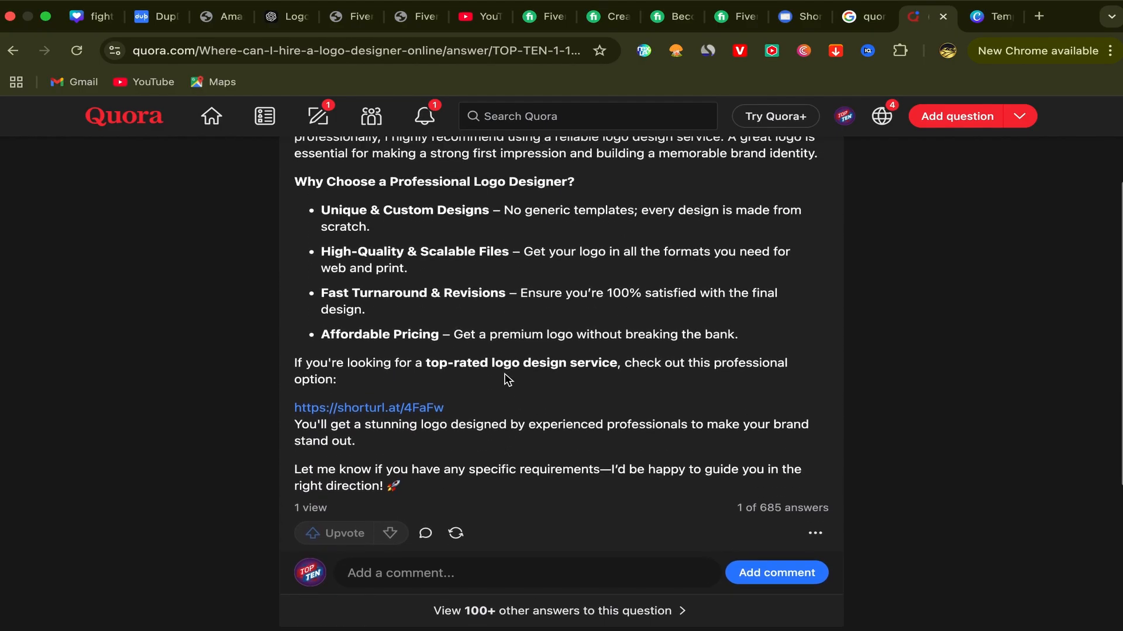
scroll(517, 363, "up", 3)
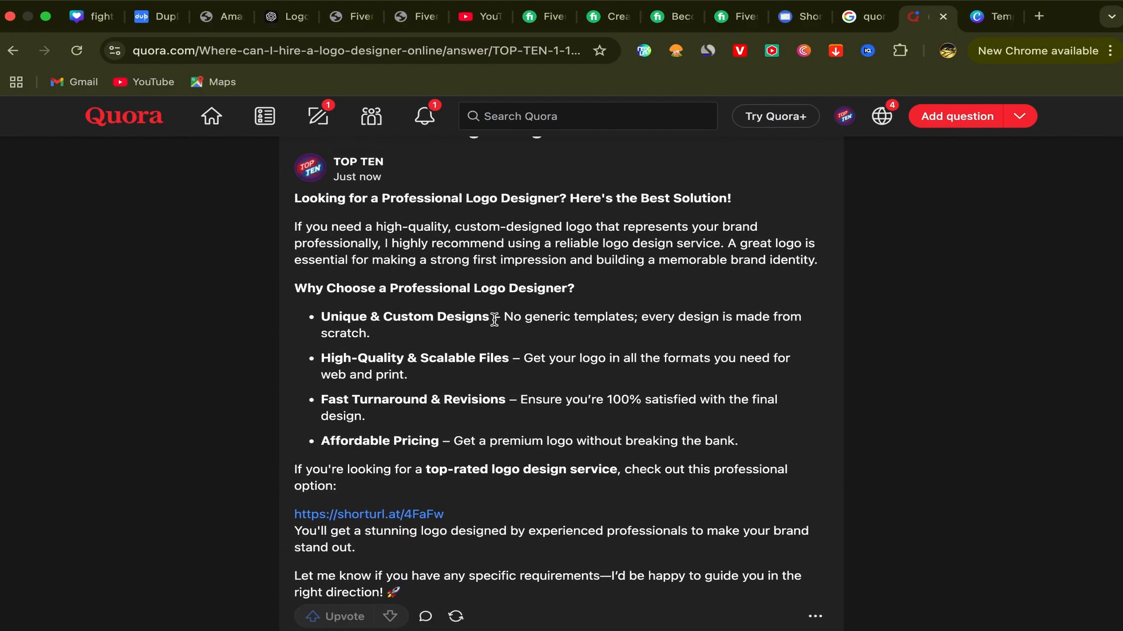
scroll(490, 351, "down", 3)
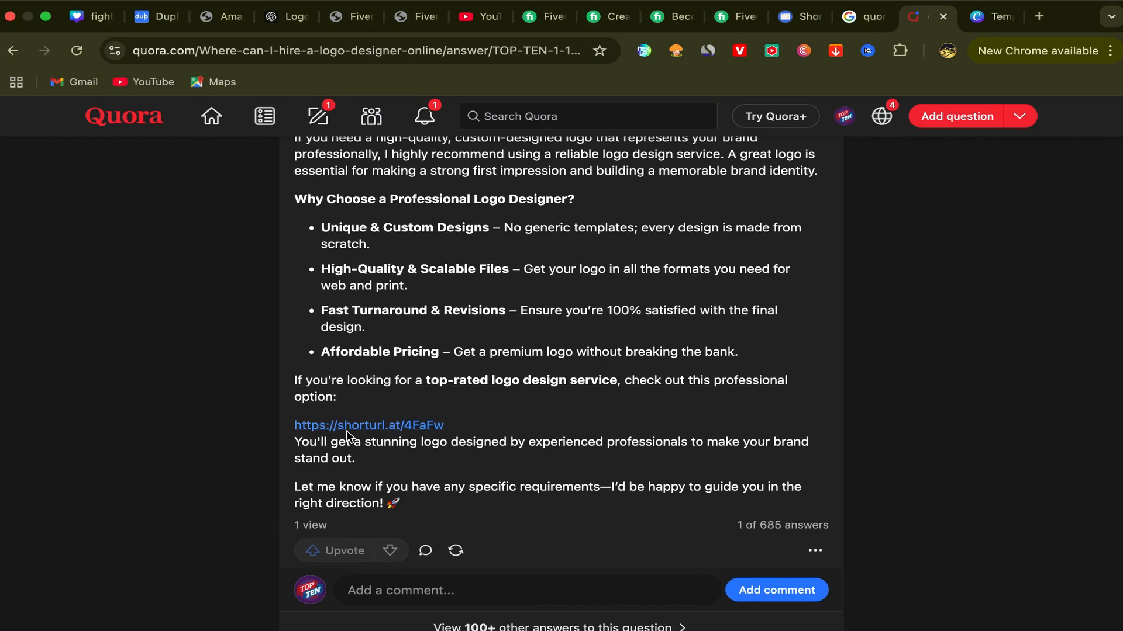
- Open the short link in the posted answer to test it and look over the Fiverr logo design gig page
left_click(346, 429)
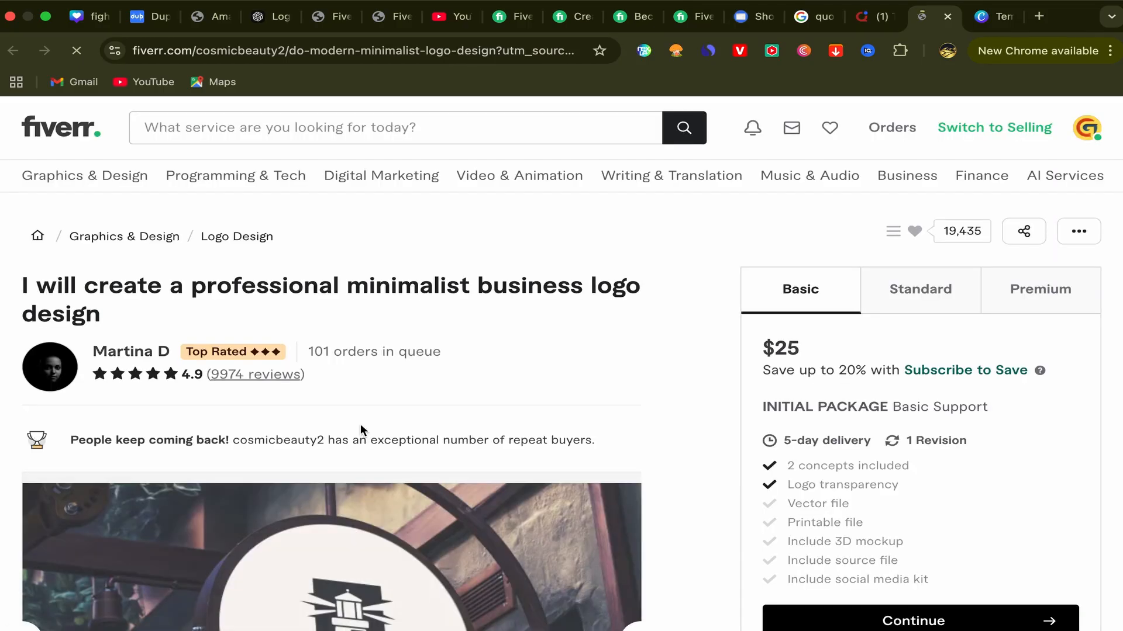
scroll(658, 445, "down", 5)
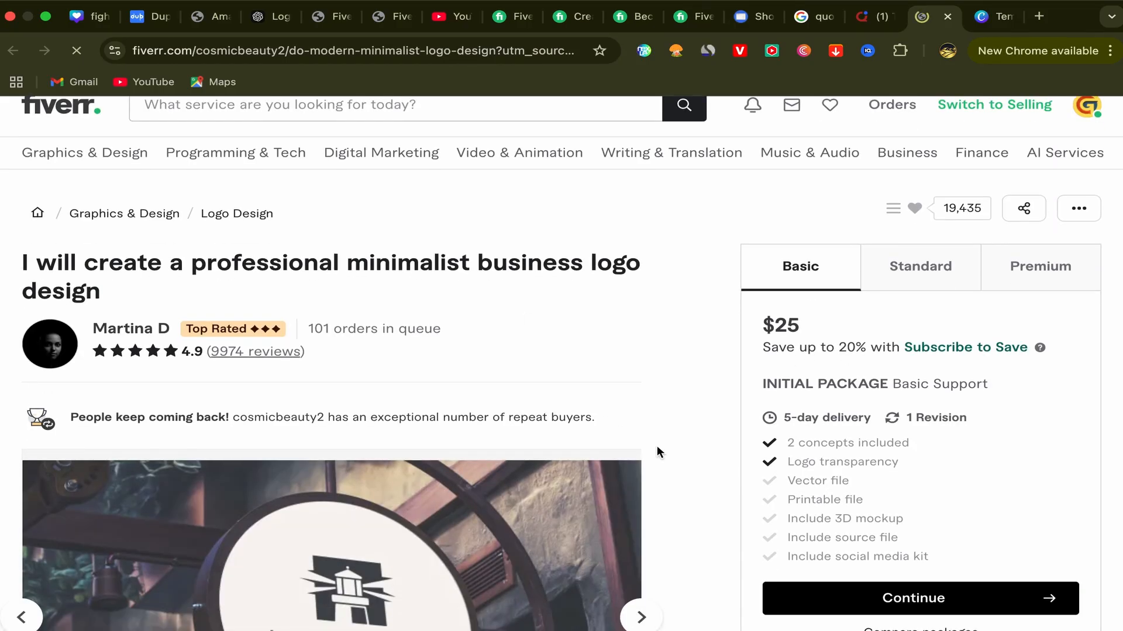
scroll(734, 351, "up", 3)
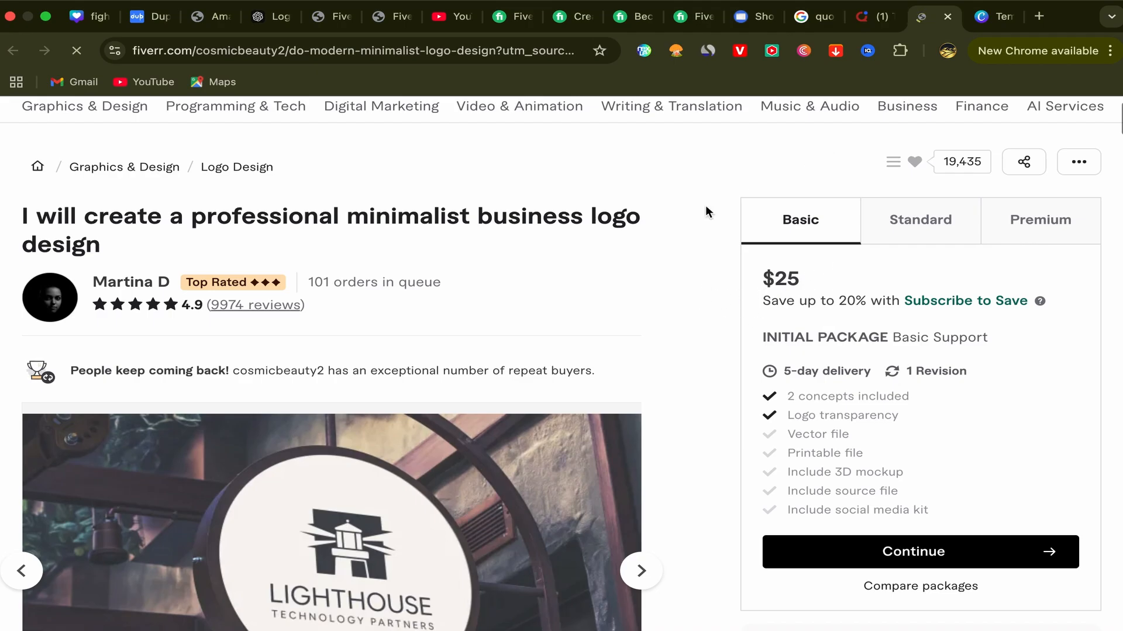
scroll(705, 207, "up", 2)
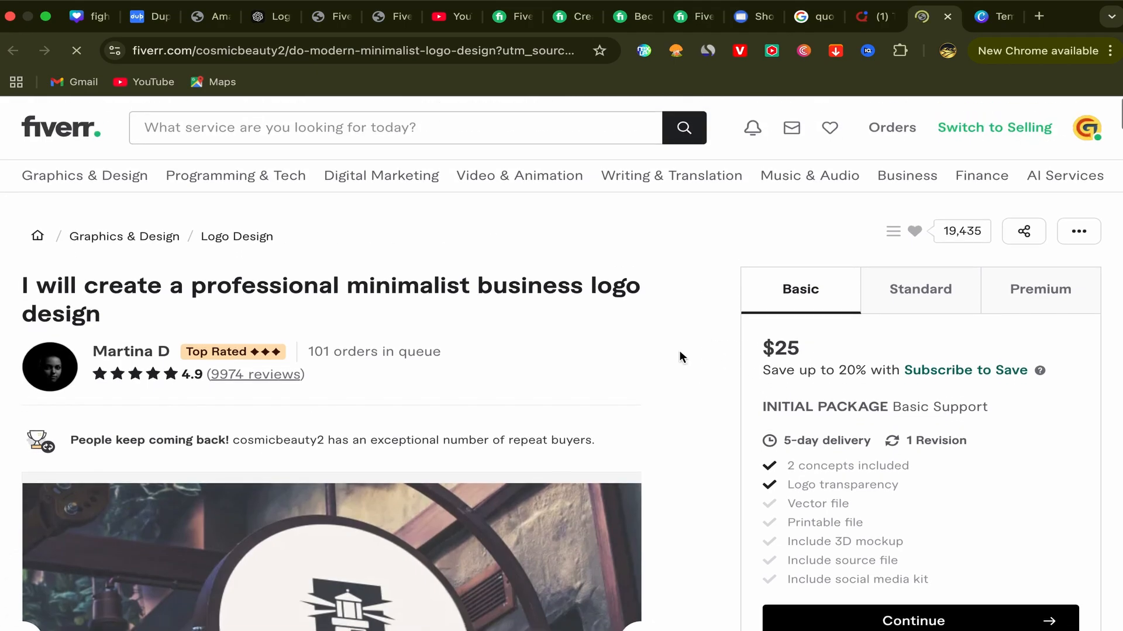